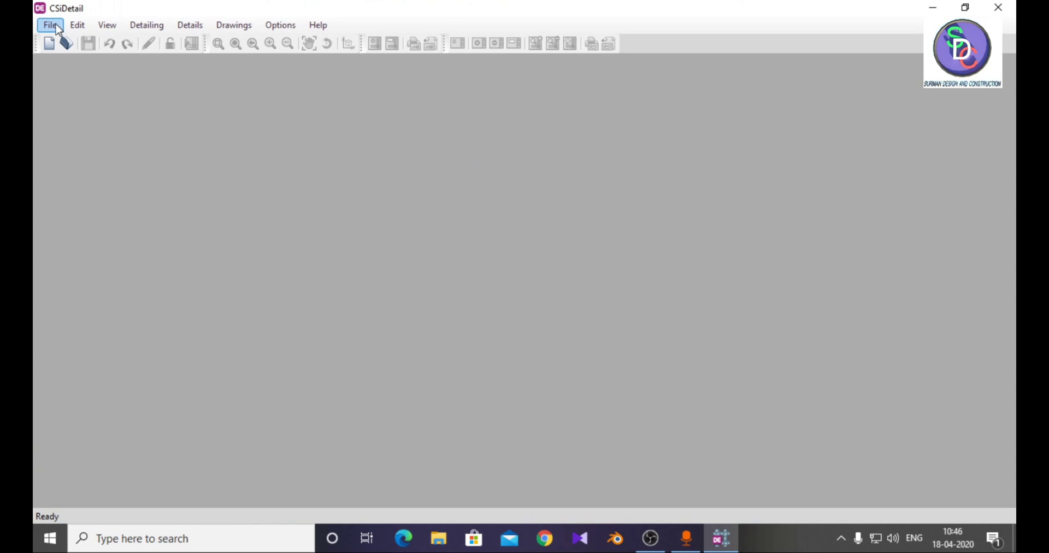
# Create a new detailing project from the ETABS model file PROJECT 1 and acknowledge the import warnings.
pyautogui.click(55, 26)
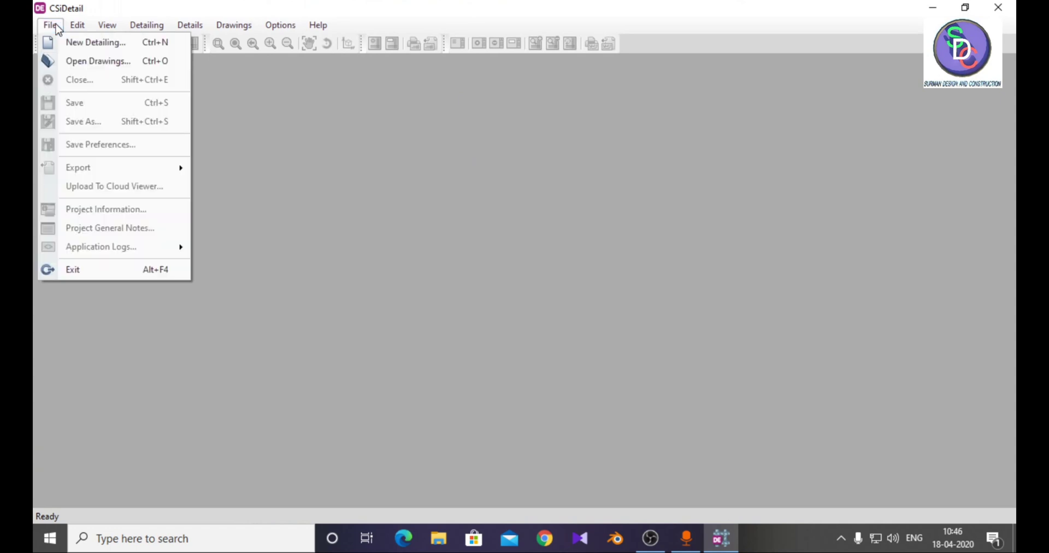
pyautogui.click(82, 43)
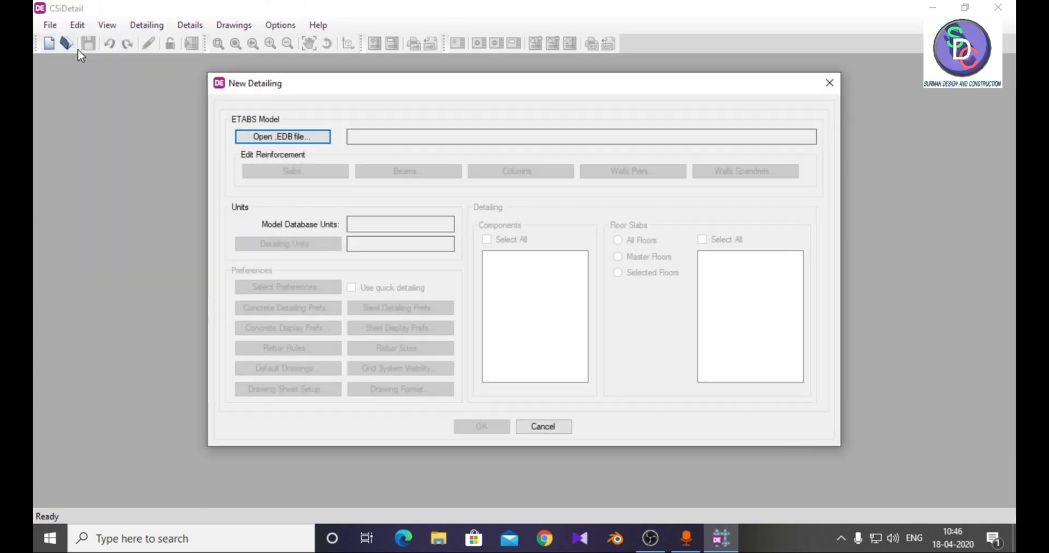
pyautogui.click(264, 143)
pyautogui.click(361, 214)
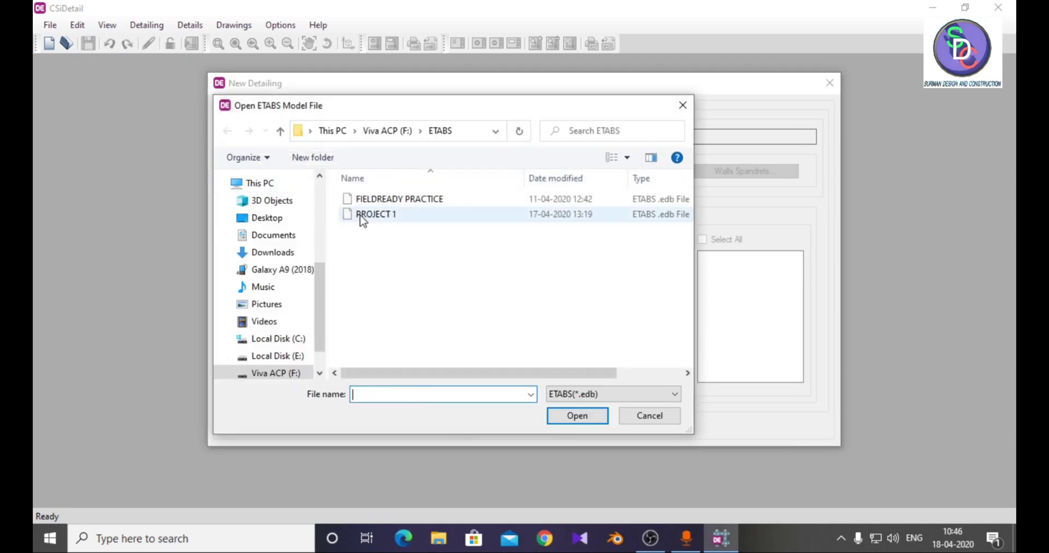
pyautogui.click(571, 418)
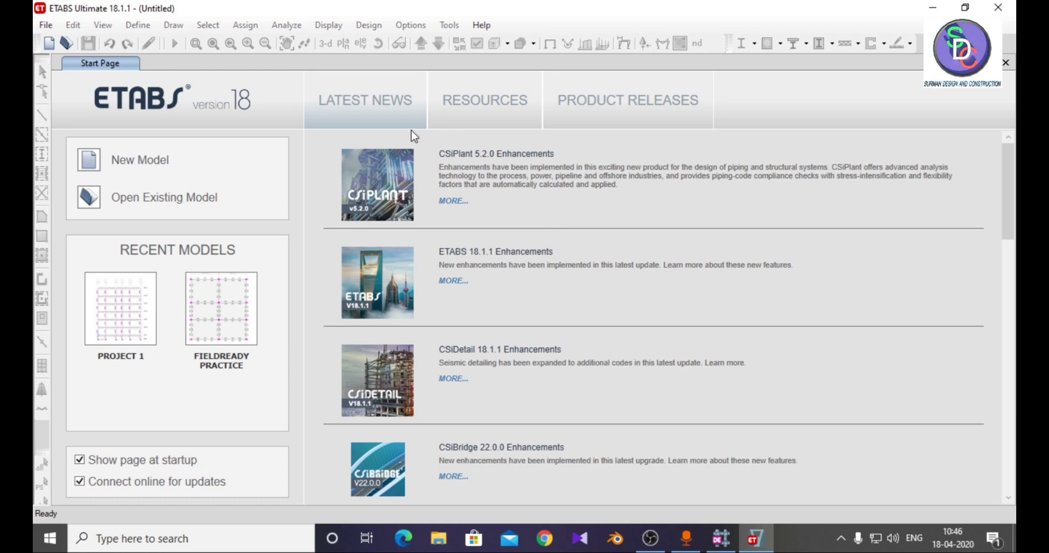
pyautogui.click(210, 197)
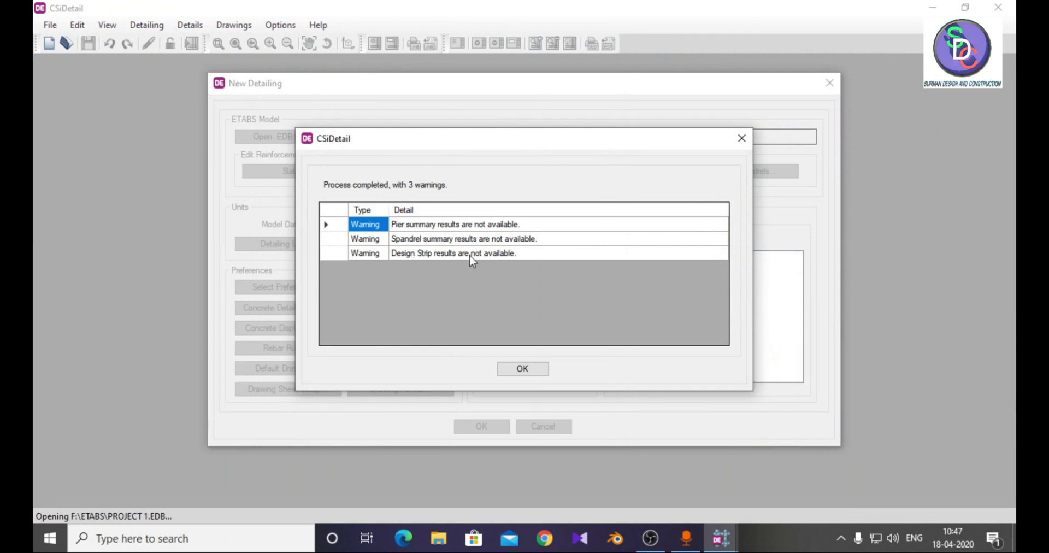
pyautogui.click(524, 373)
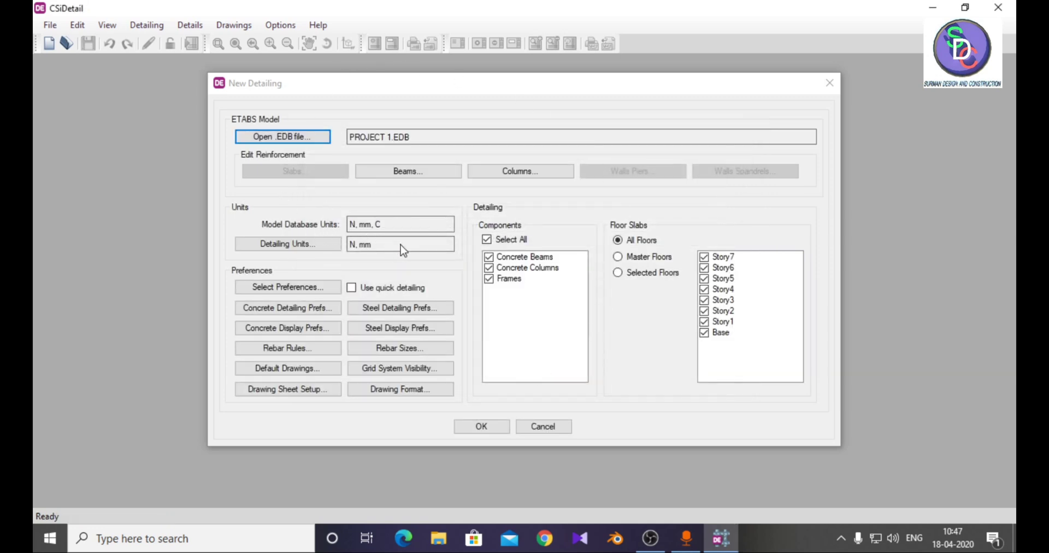
# Configure the detailing units with force in Kilonewton and length in Meter.
pyautogui.click(319, 252)
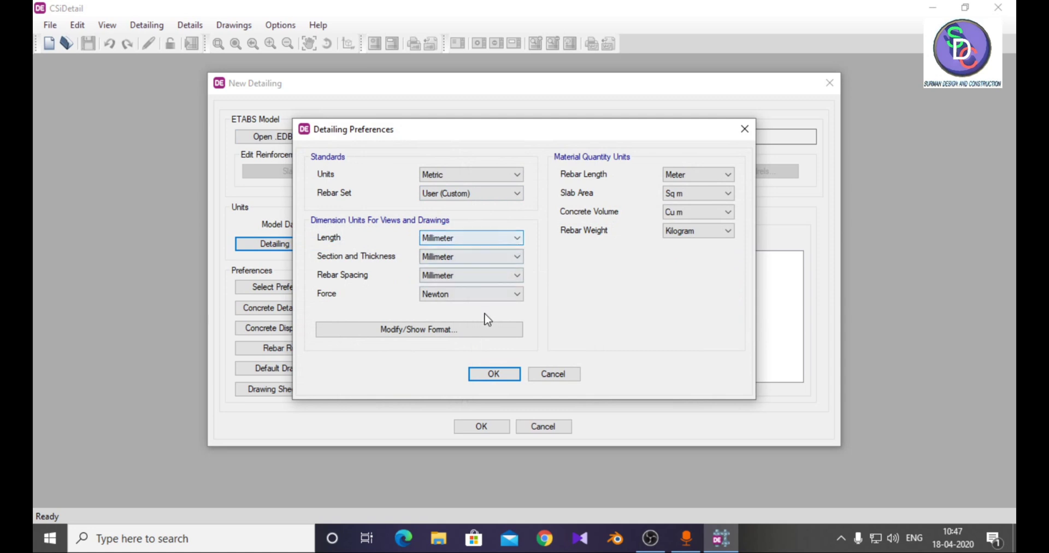
pyautogui.click(516, 295)
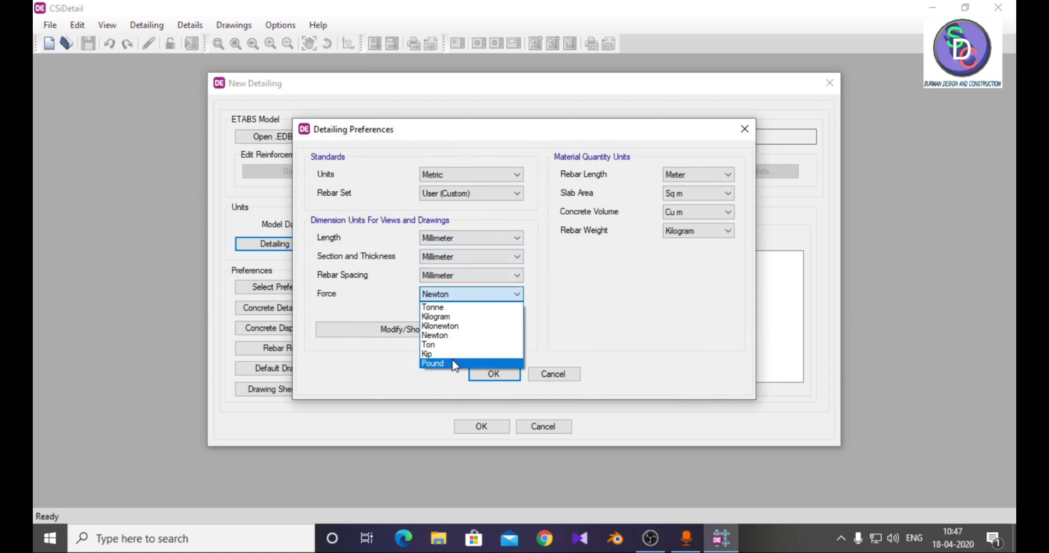
pyautogui.click(454, 331)
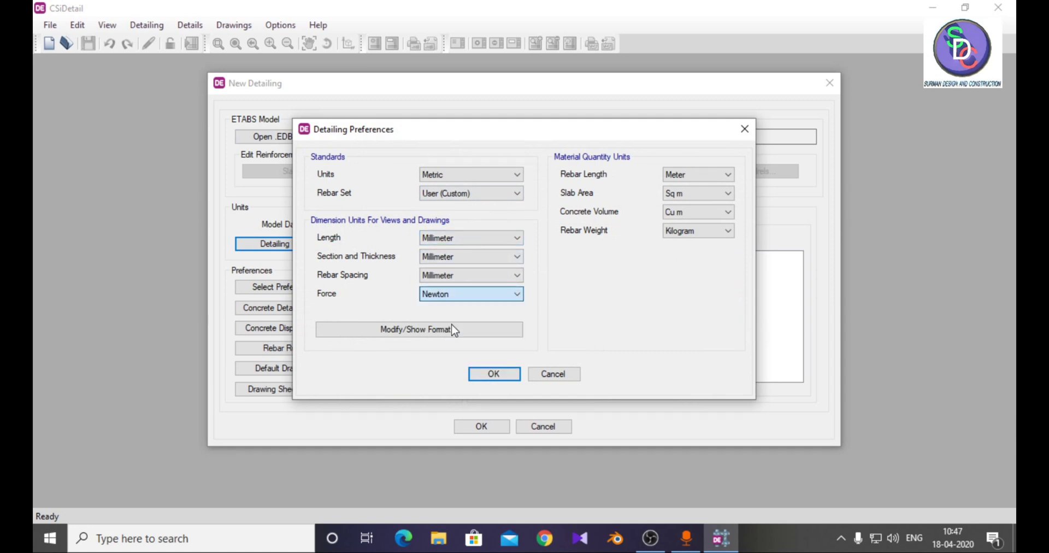
pyautogui.click(507, 237)
pyautogui.click(469, 251)
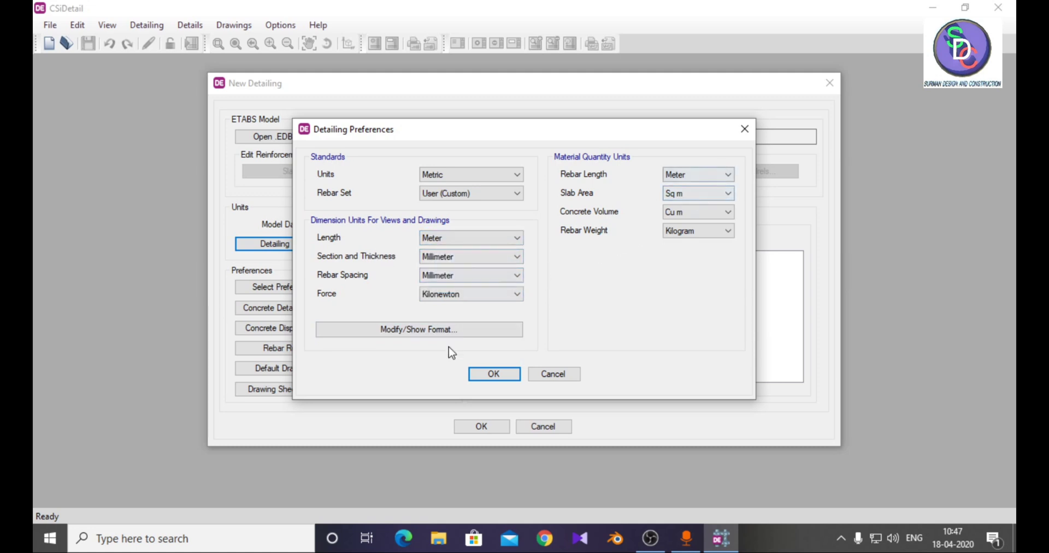
pyautogui.click(484, 376)
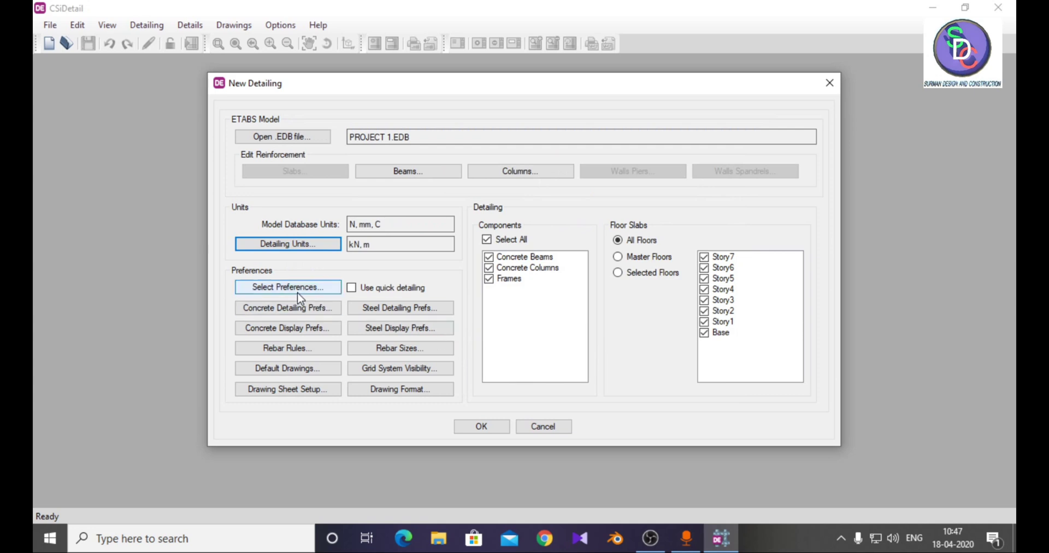
# Enable quick detailing and apply the IS 456:2000 standard preferences.
pyautogui.click(356, 288)
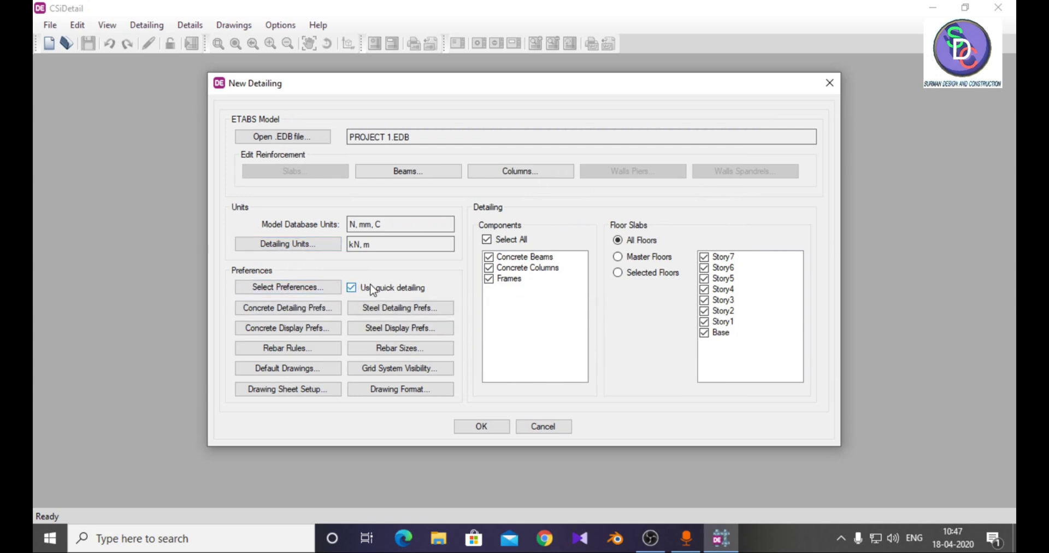
pyautogui.click(268, 290)
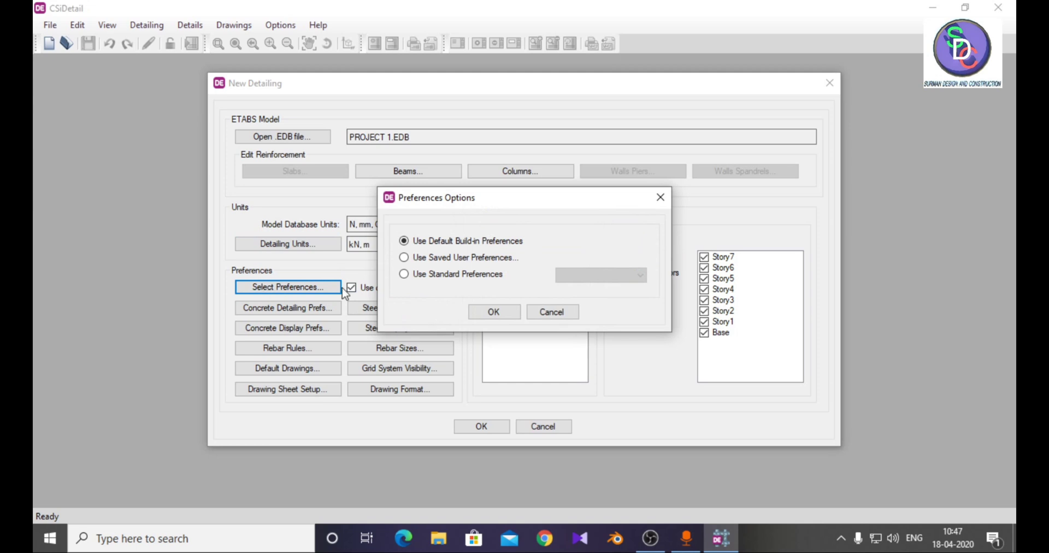
pyautogui.click(453, 276)
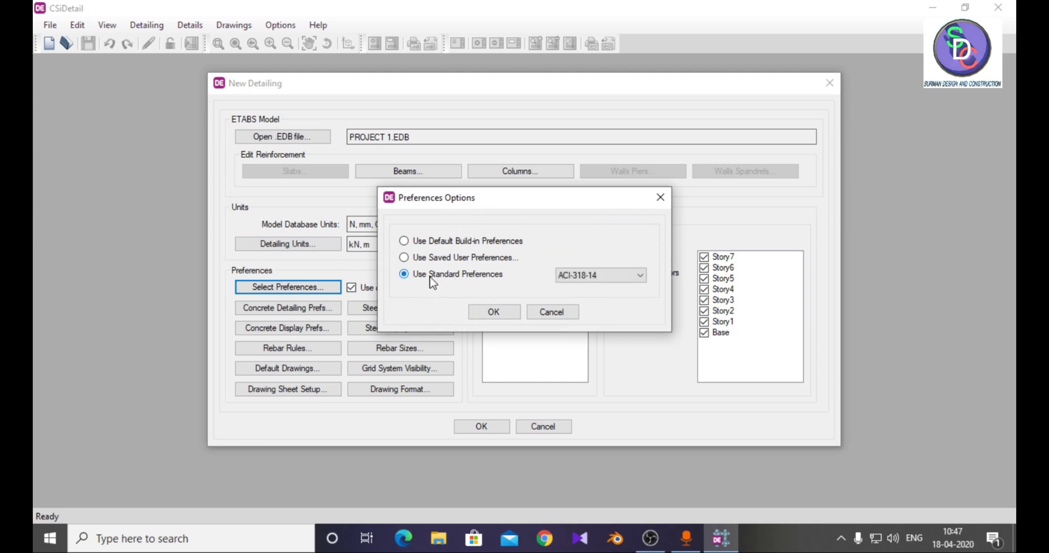
pyautogui.click(634, 278)
pyautogui.click(599, 298)
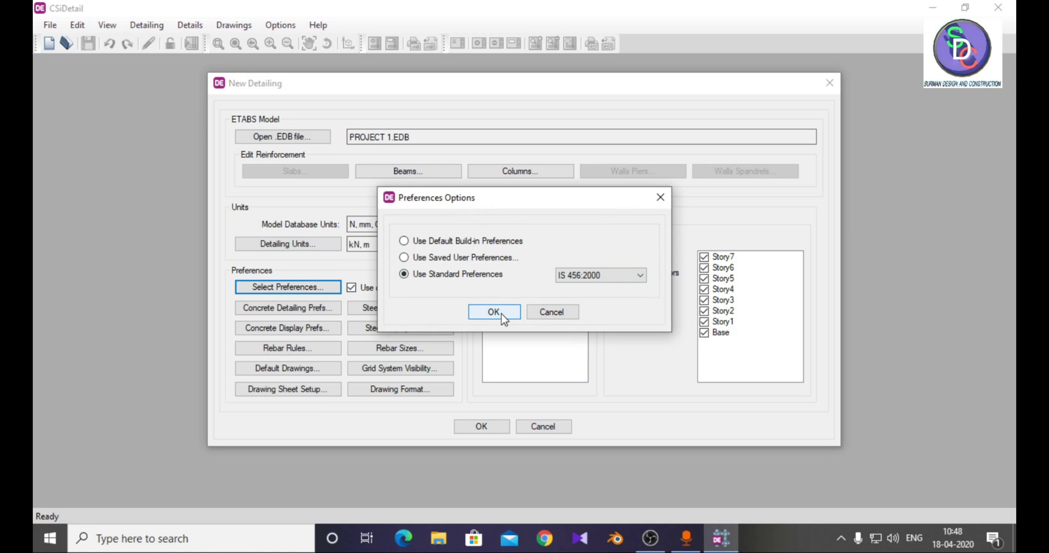
pyautogui.click(503, 319)
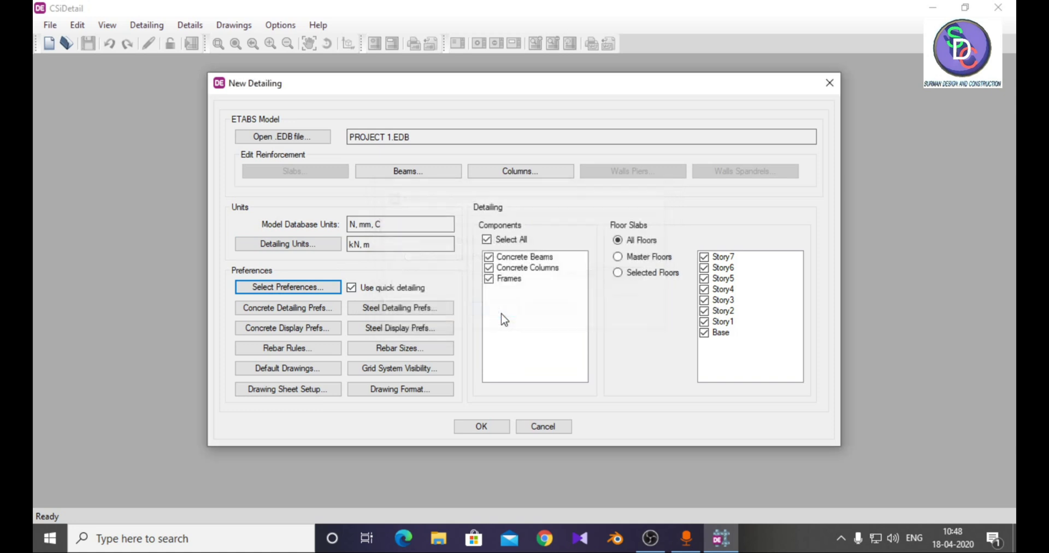
# Review the concrete detailing preferences for slabs, beams, columns and walls.
pyautogui.click(267, 308)
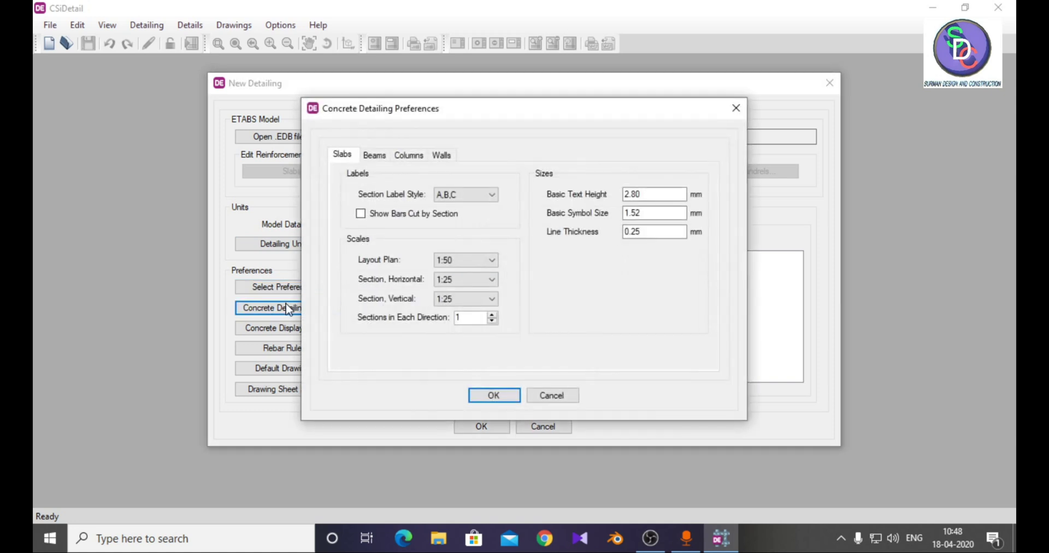
pyautogui.click(375, 156)
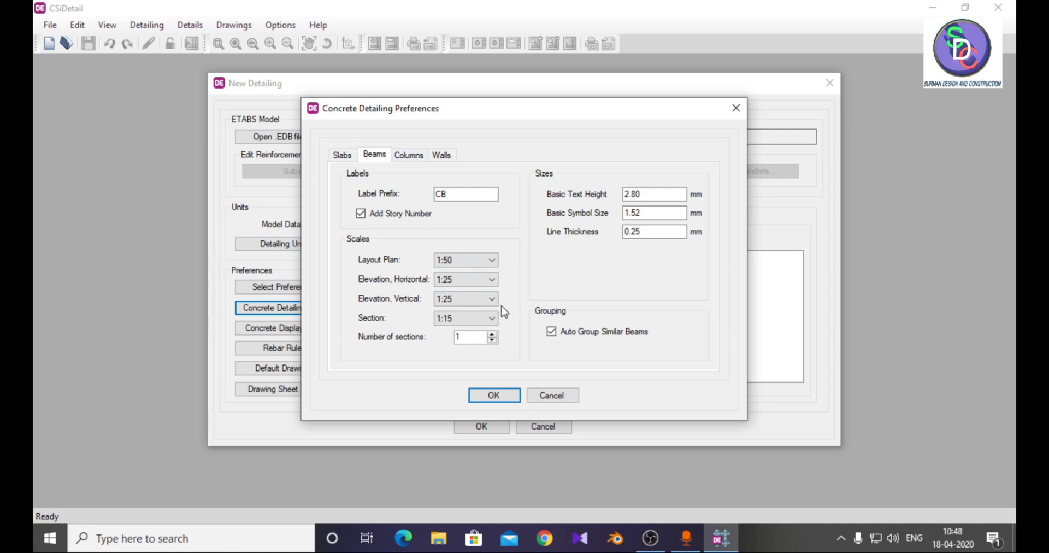
pyautogui.click(419, 160)
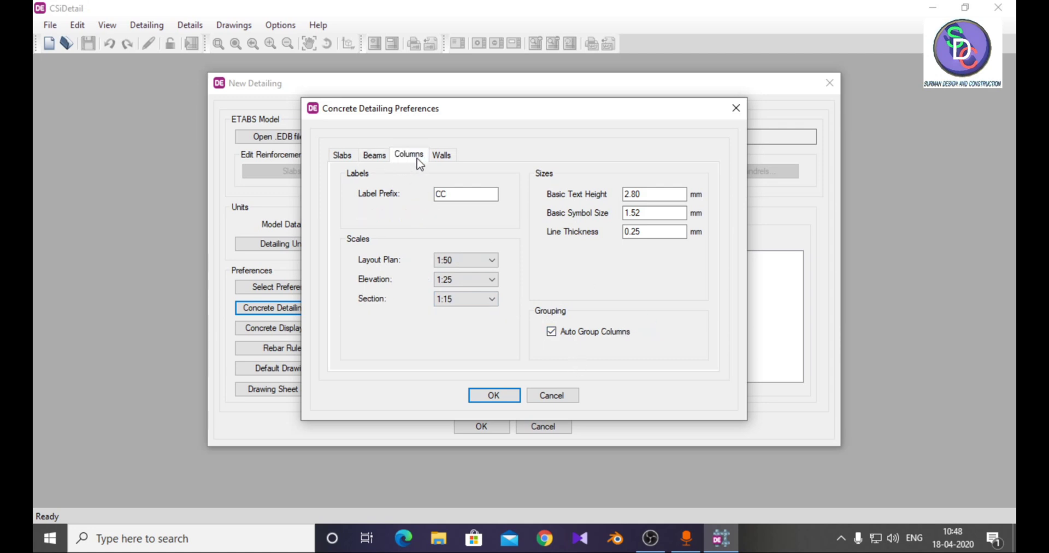
pyautogui.click(451, 159)
pyautogui.click(503, 399)
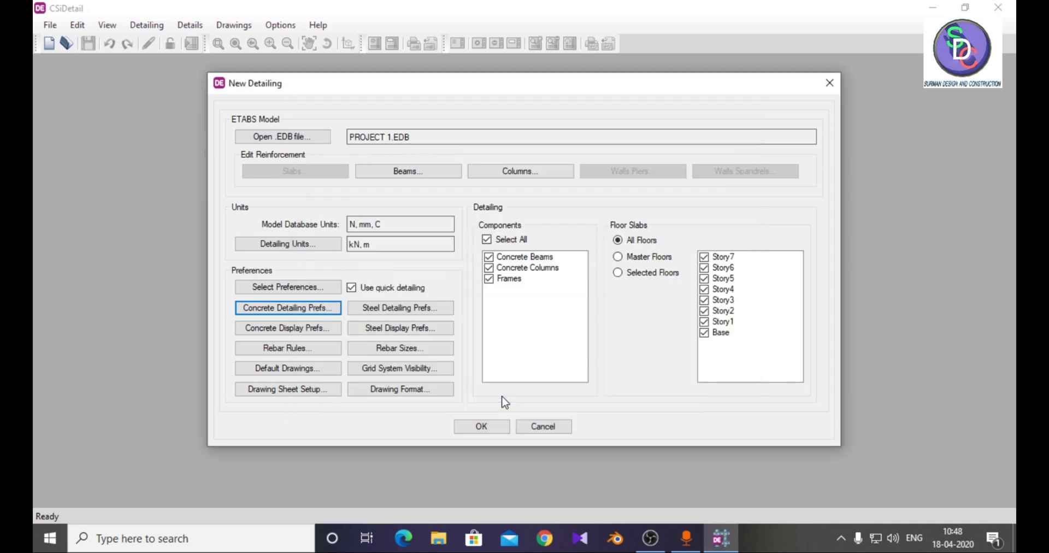
# In the concrete display preferences, disable modified outlines for offset slabs and enable beam section names in framing plans.
pyautogui.click(302, 331)
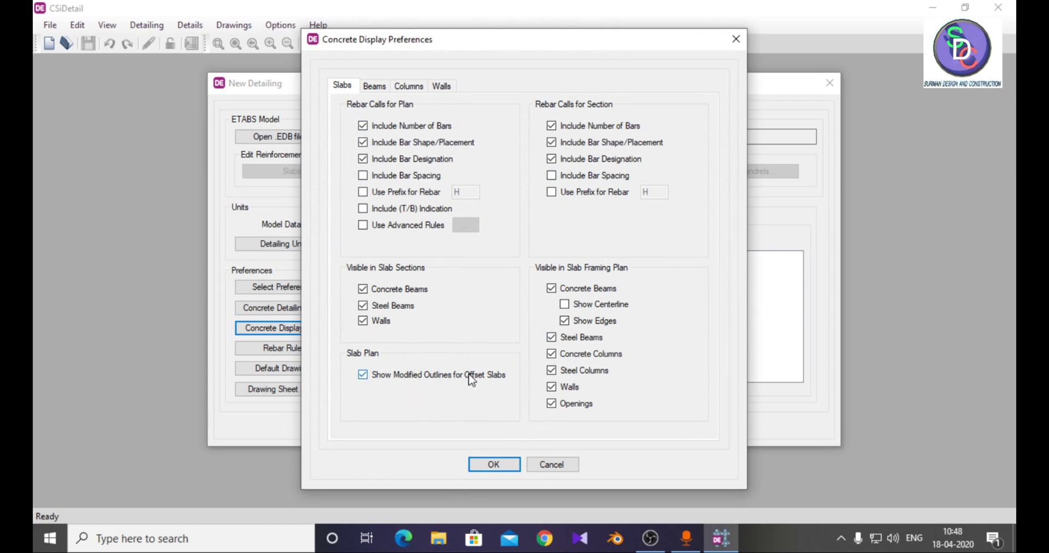
pyautogui.click(395, 375)
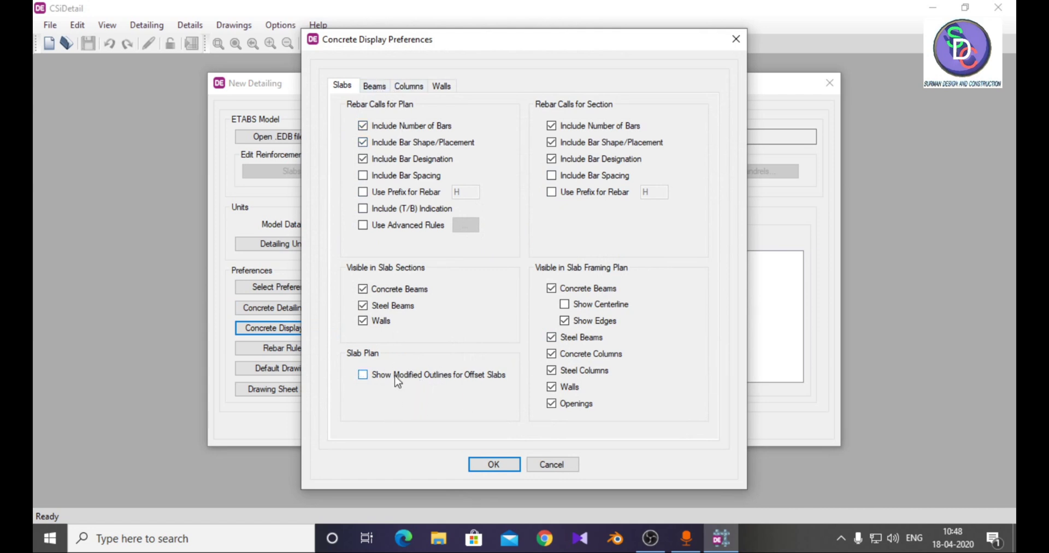
pyautogui.click(375, 86)
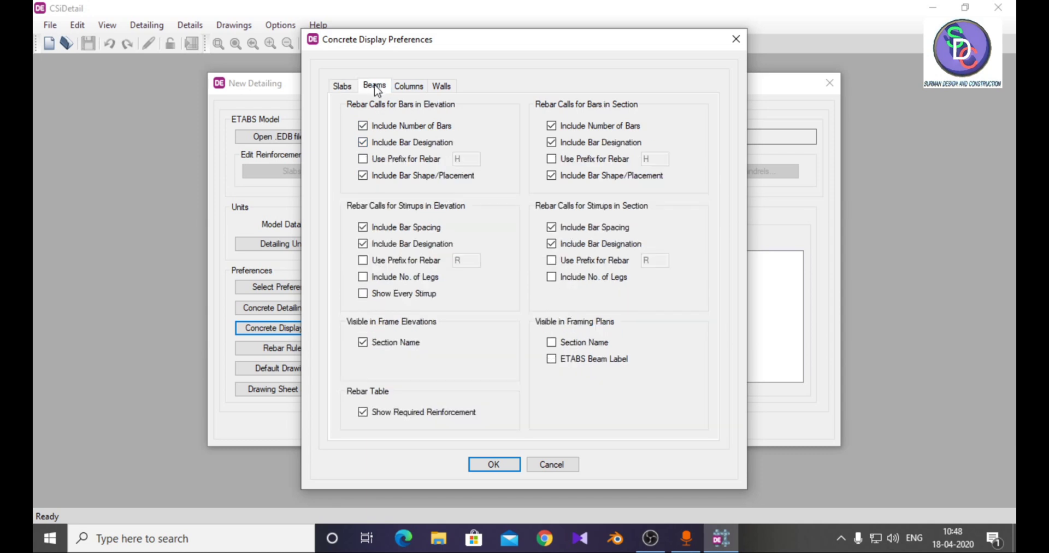
pyautogui.click(550, 342)
pyautogui.click(414, 87)
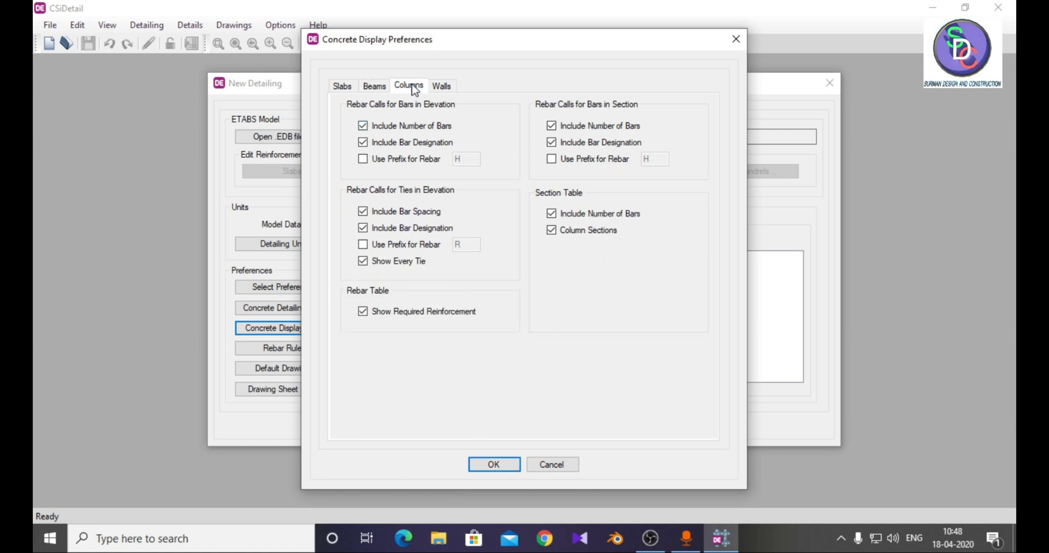
pyautogui.click(442, 86)
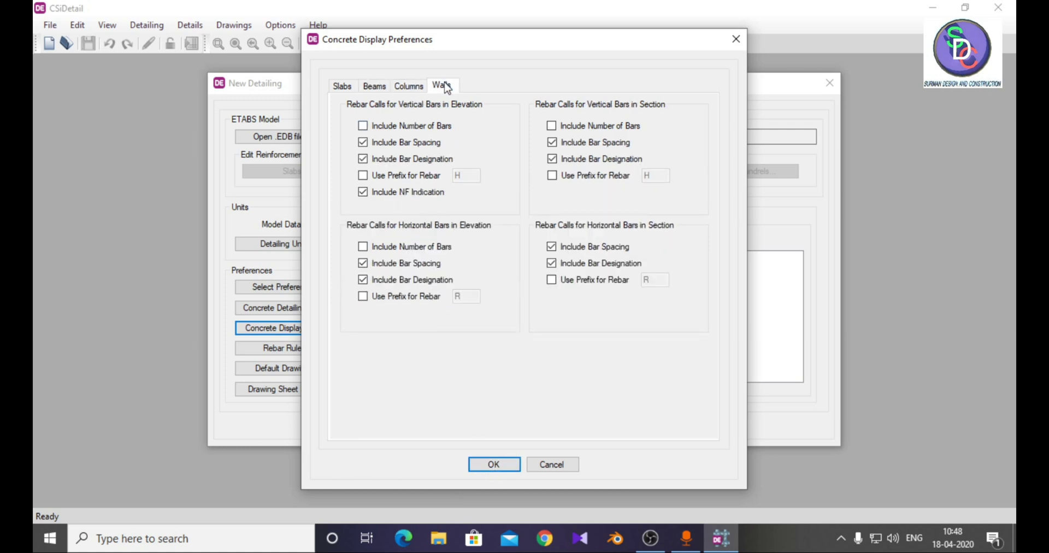
pyautogui.click(489, 466)
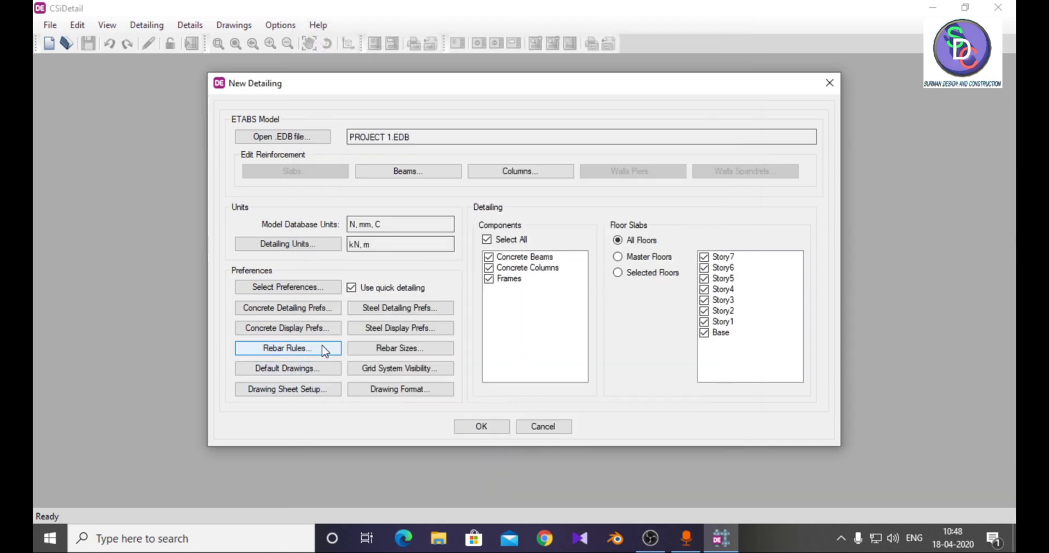
# Switch the beam rebar selection rules to Seismic.
pyautogui.click(326, 350)
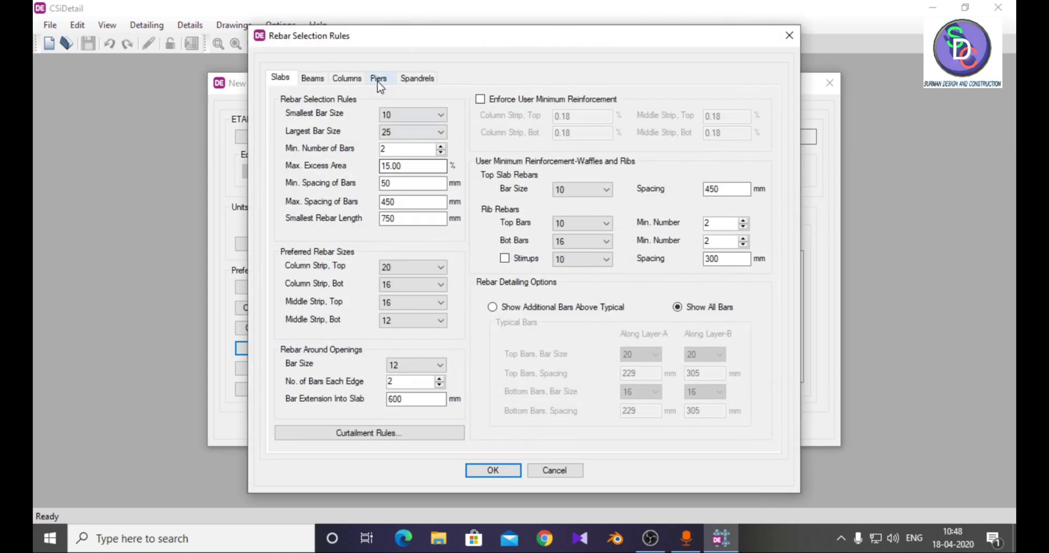
pyautogui.click(312, 80)
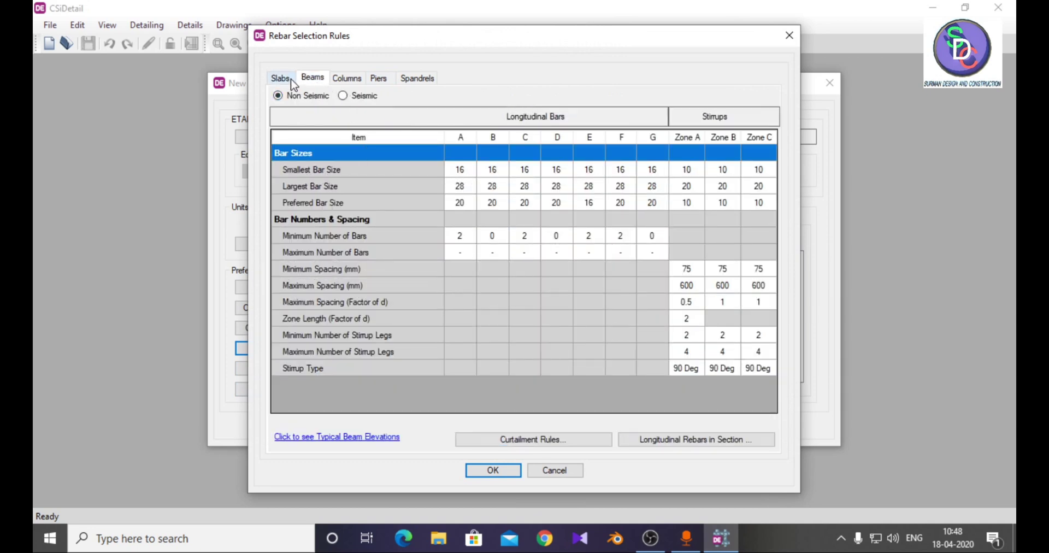
pyautogui.click(365, 96)
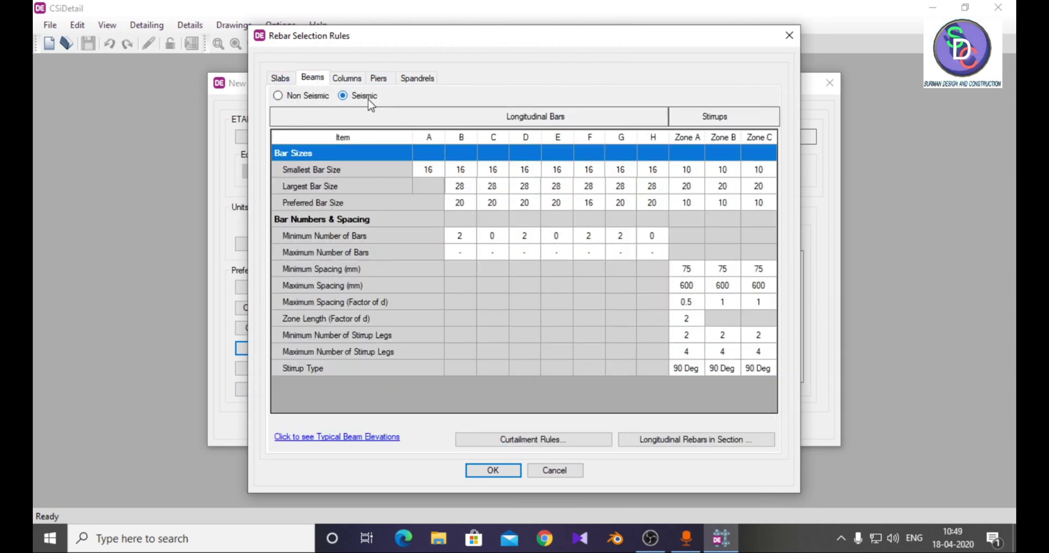
# Set the smallest bar size of beam longitudinal bars A, B, C and D to 12.
pyautogui.click(432, 170)
pyautogui.click(438, 169)
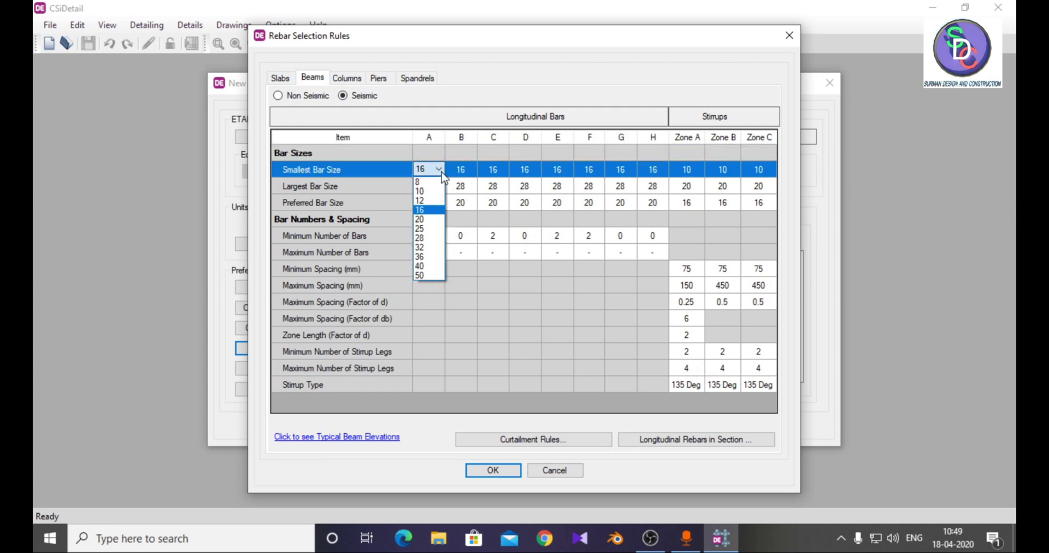
pyautogui.click(437, 201)
pyautogui.click(462, 169)
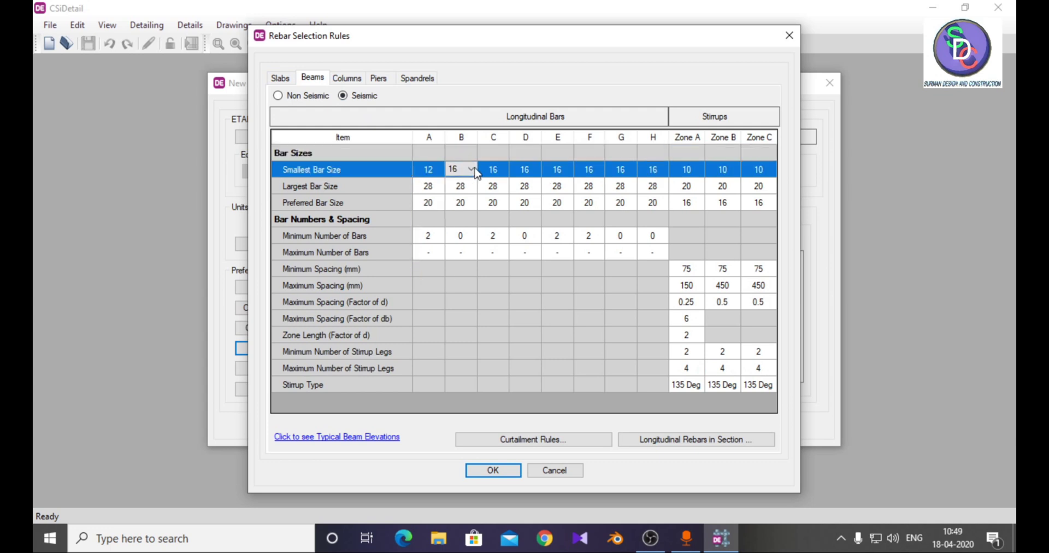
pyautogui.click(470, 169)
pyautogui.click(463, 201)
pyautogui.click(498, 171)
pyautogui.click(504, 171)
pyautogui.click(491, 201)
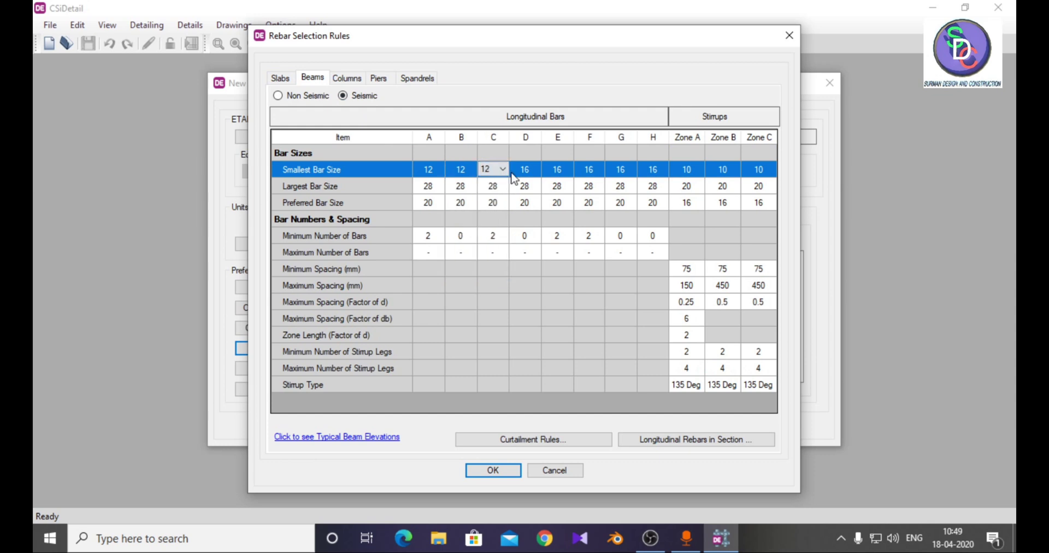
pyautogui.click(536, 173)
pyautogui.click(535, 169)
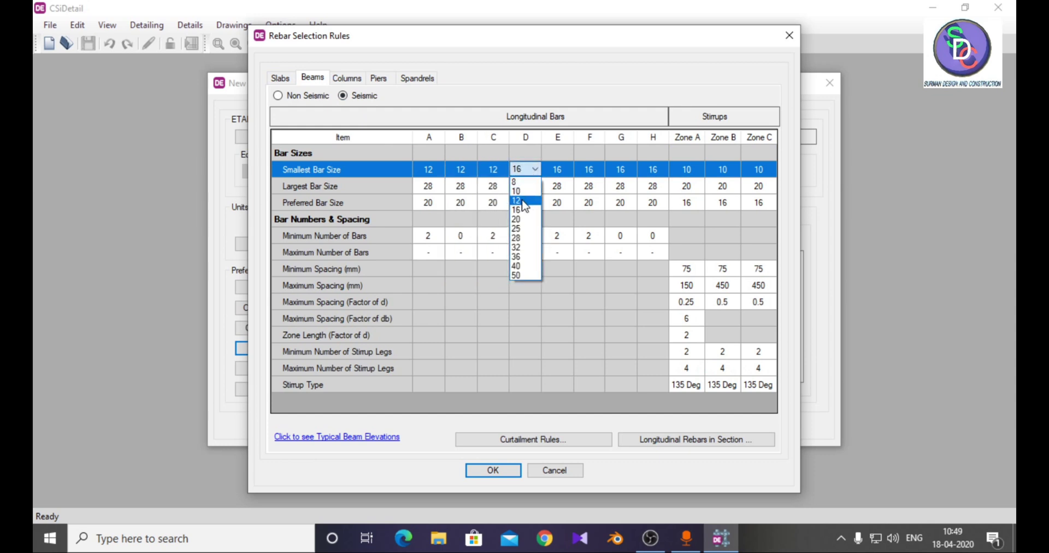
pyautogui.click(526, 201)
# Set the smallest bar size of beam longitudinal bars E, F, G and H to 12.
pyautogui.click(569, 168)
pyautogui.click(568, 168)
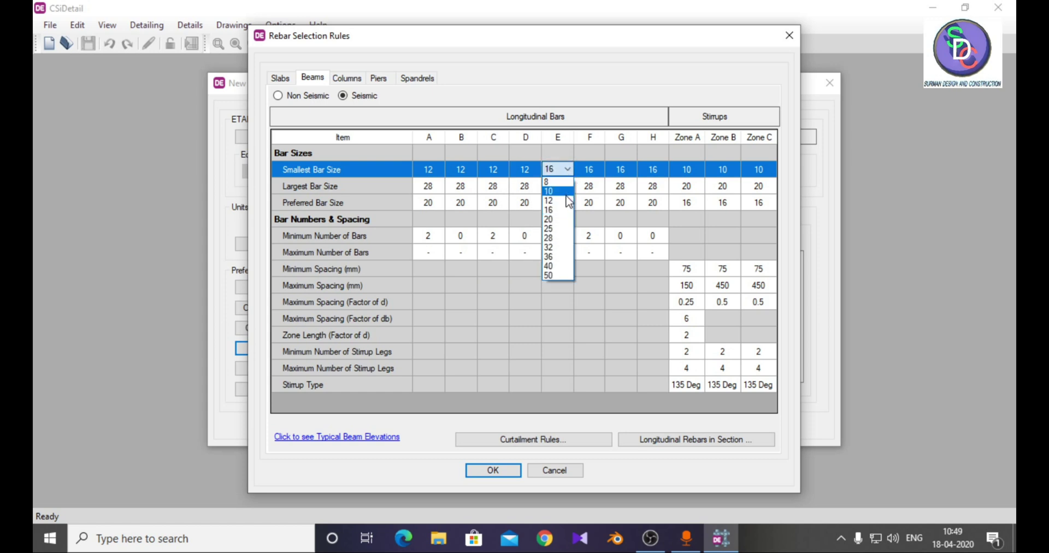
pyautogui.click(562, 202)
pyautogui.click(590, 169)
pyautogui.click(598, 169)
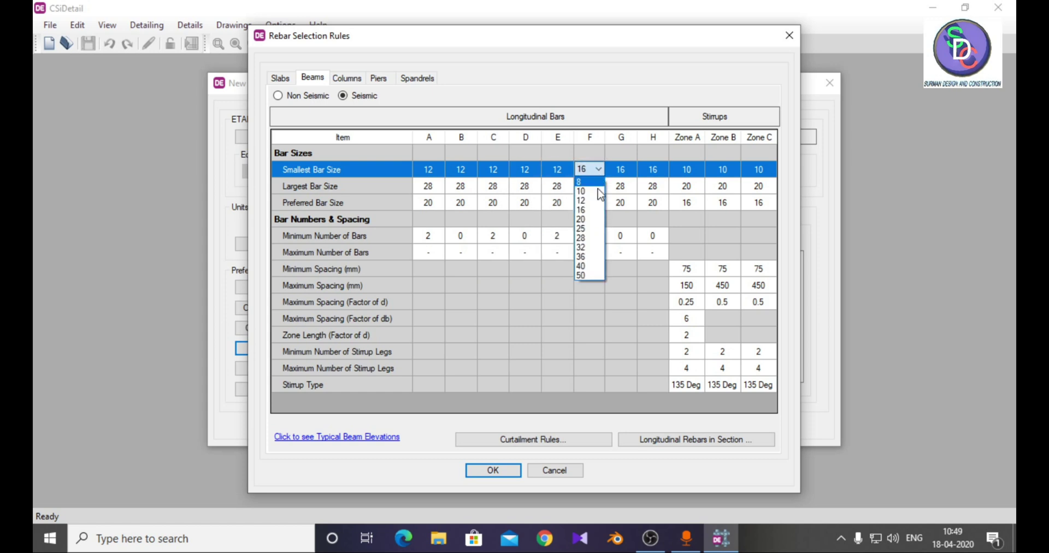
pyautogui.click(590, 200)
pyautogui.click(636, 172)
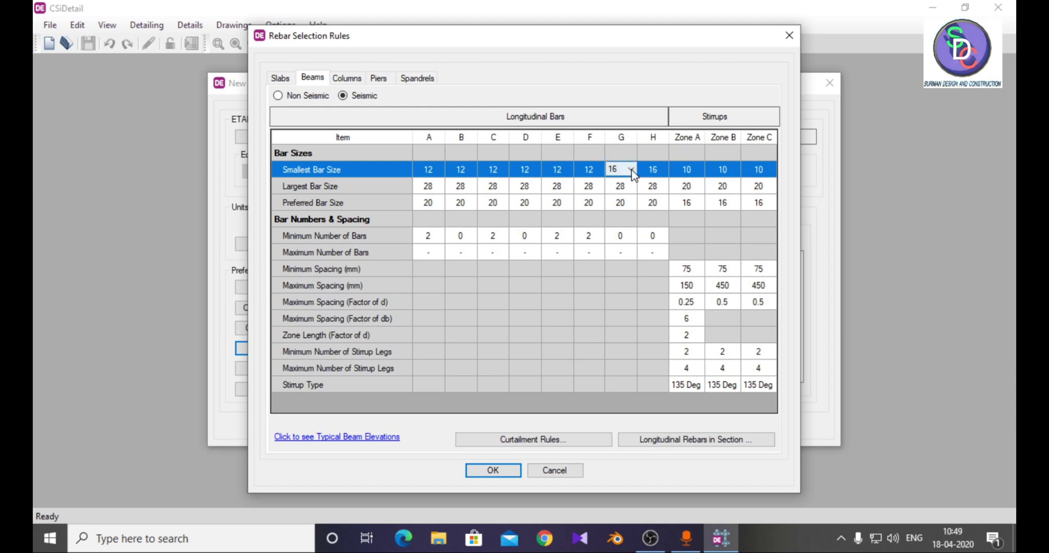
pyautogui.click(631, 169)
pyautogui.click(620, 201)
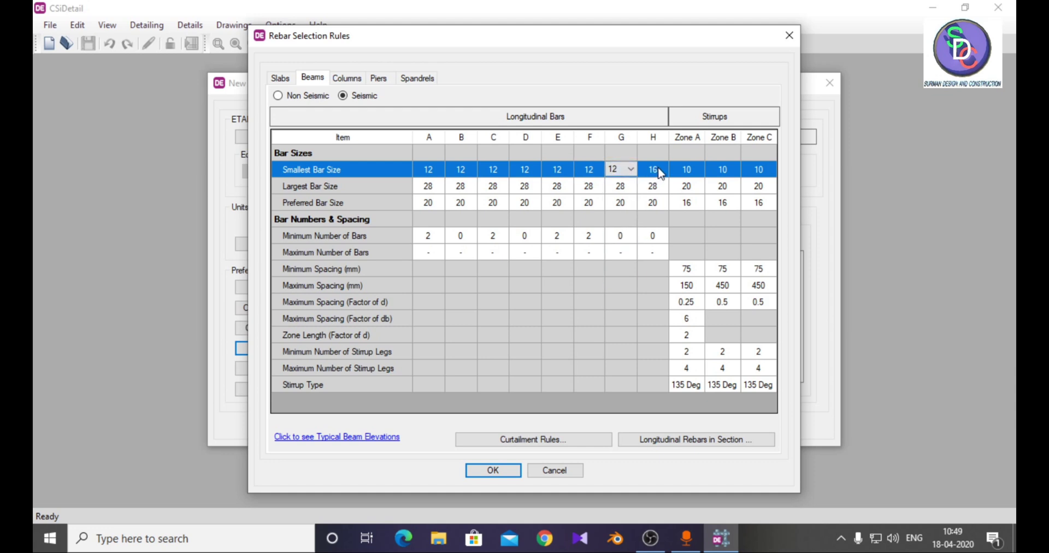
pyautogui.click(661, 173)
pyautogui.click(662, 168)
pyautogui.click(655, 203)
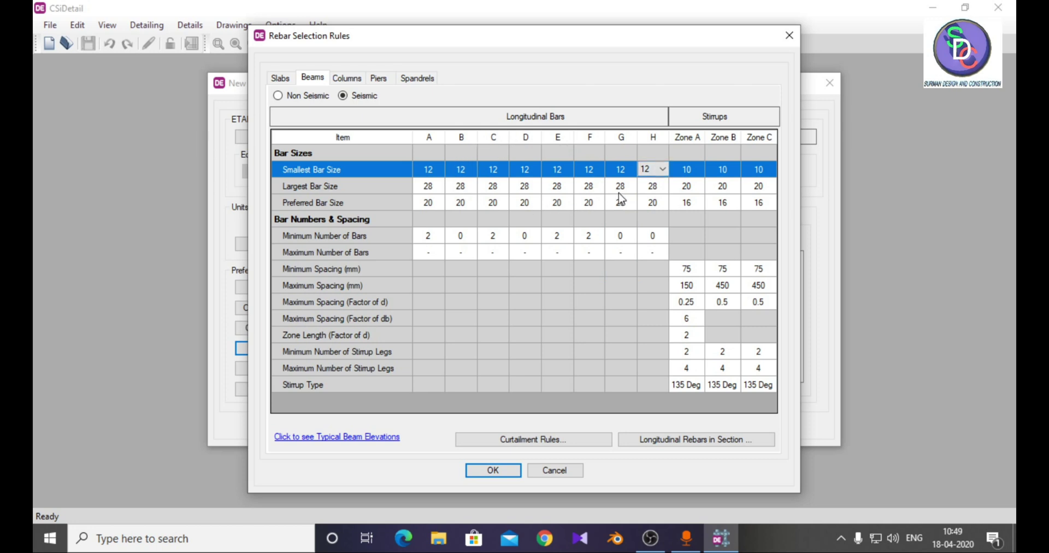
# Set the smallest bar size of the beam stirrups to 8 in Zones A, B and C.
pyautogui.click(702, 174)
pyautogui.click(698, 169)
pyautogui.click(686, 194)
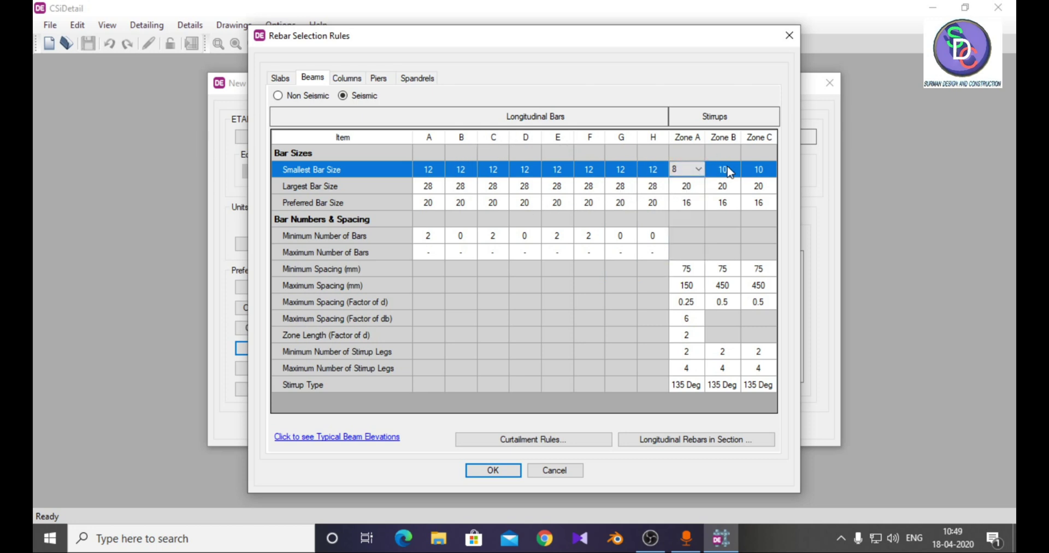
pyautogui.click(731, 172)
pyautogui.click(734, 170)
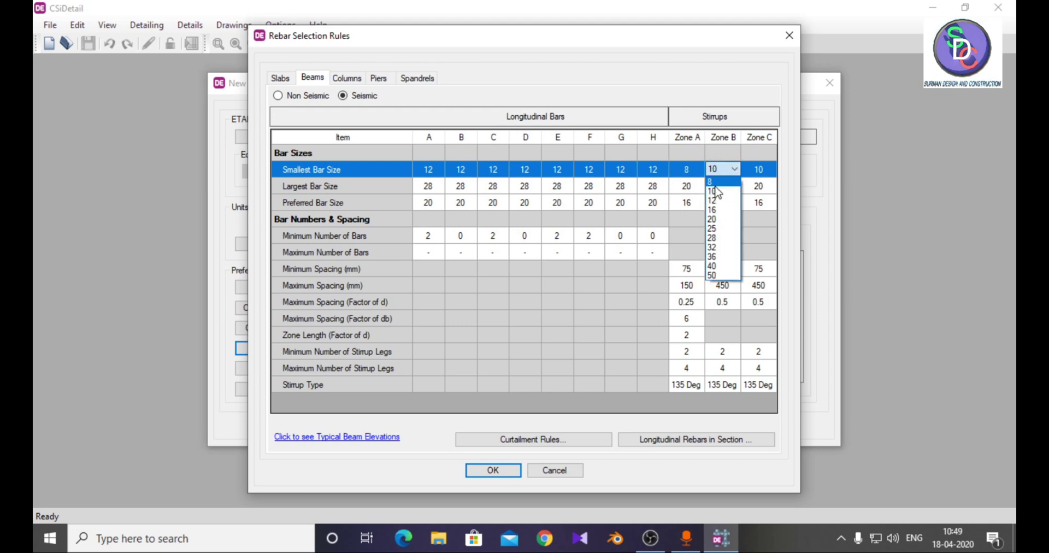
pyautogui.click(712, 182)
pyautogui.click(762, 172)
pyautogui.click(771, 169)
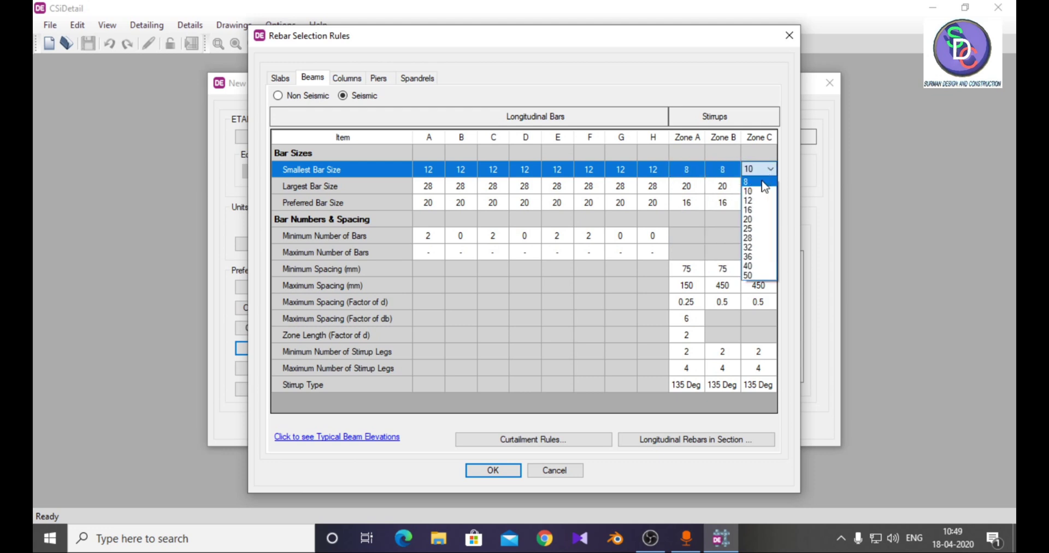
pyautogui.click(763, 182)
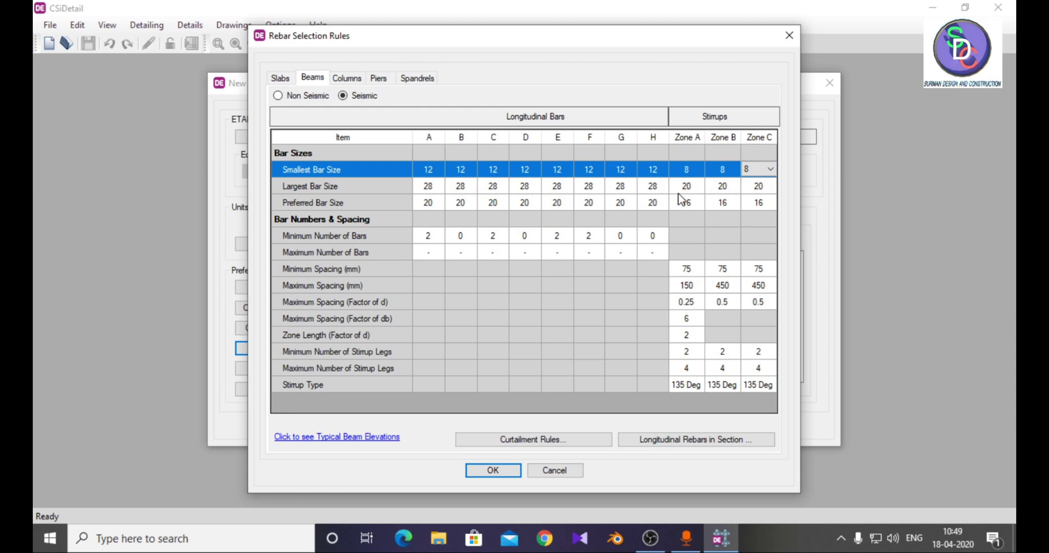
# Set the largest bar size of the beam stirrups to 10 in Zones A, B and C.
pyautogui.click(701, 189)
pyautogui.click(698, 186)
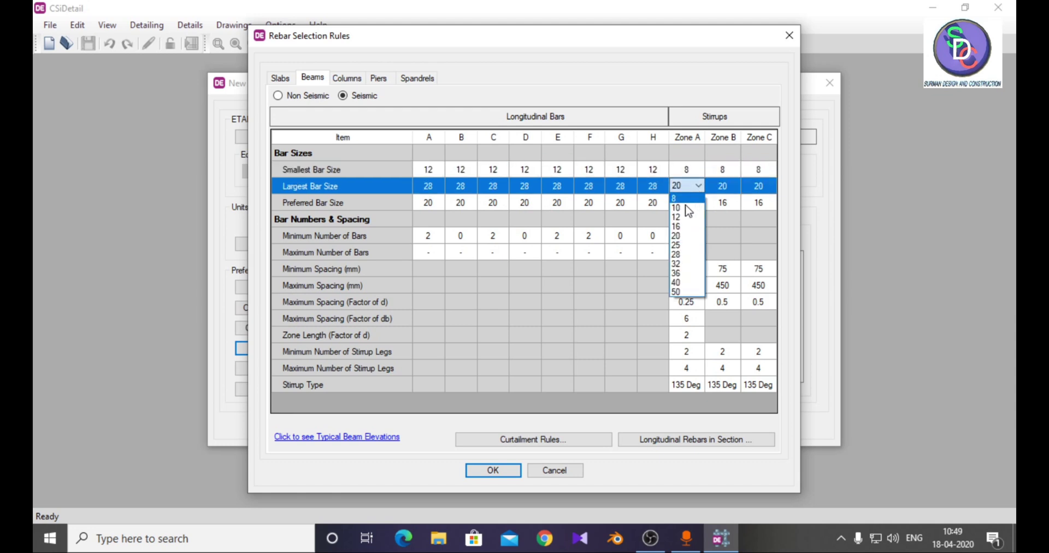
pyautogui.click(684, 212)
pyautogui.click(730, 189)
pyautogui.click(731, 186)
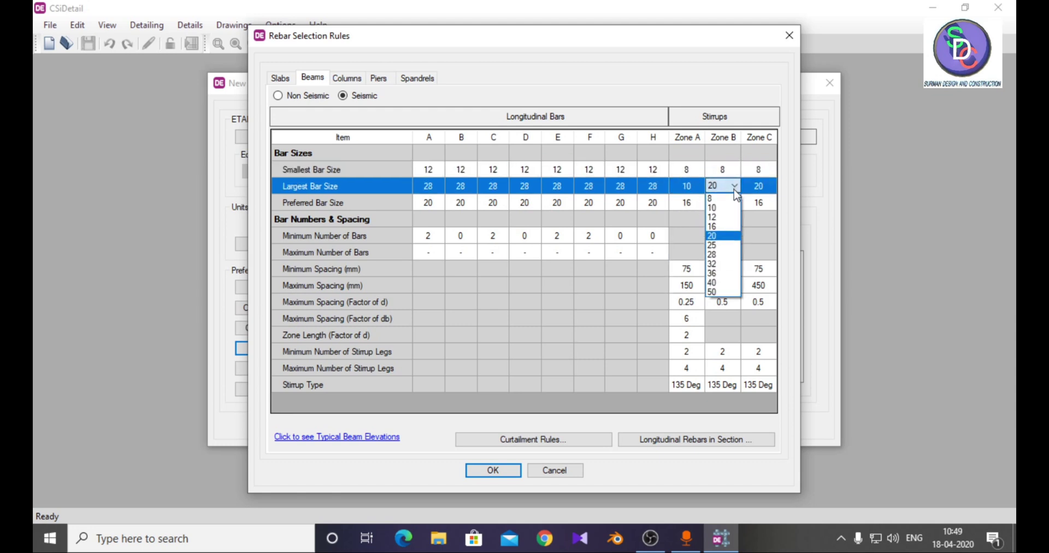
pyautogui.click(725, 208)
pyautogui.click(762, 189)
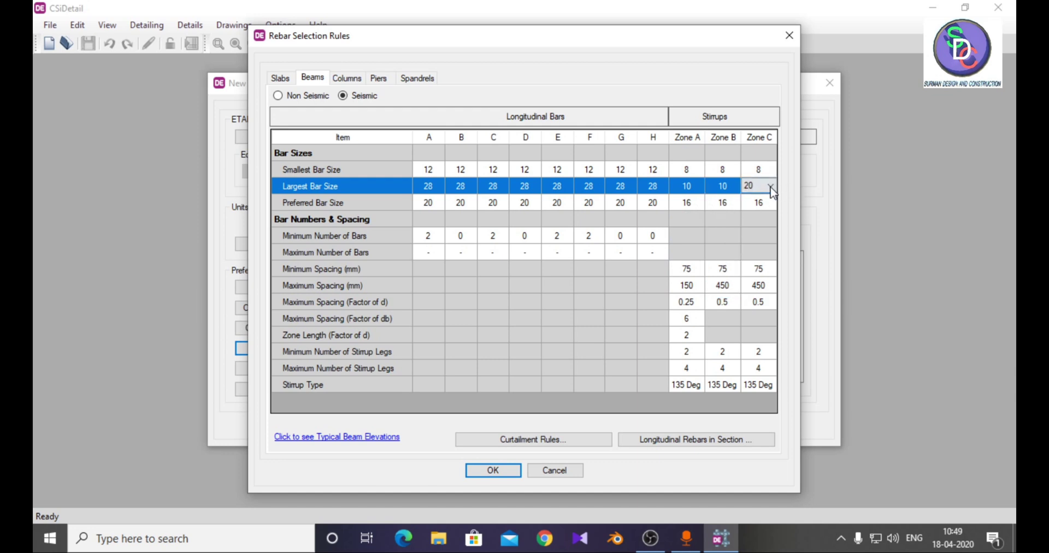
pyautogui.click(770, 186)
# Set the preferred bar size of the beam stirrups to 10 in Zones A, B and C.
pyautogui.click(440, 203)
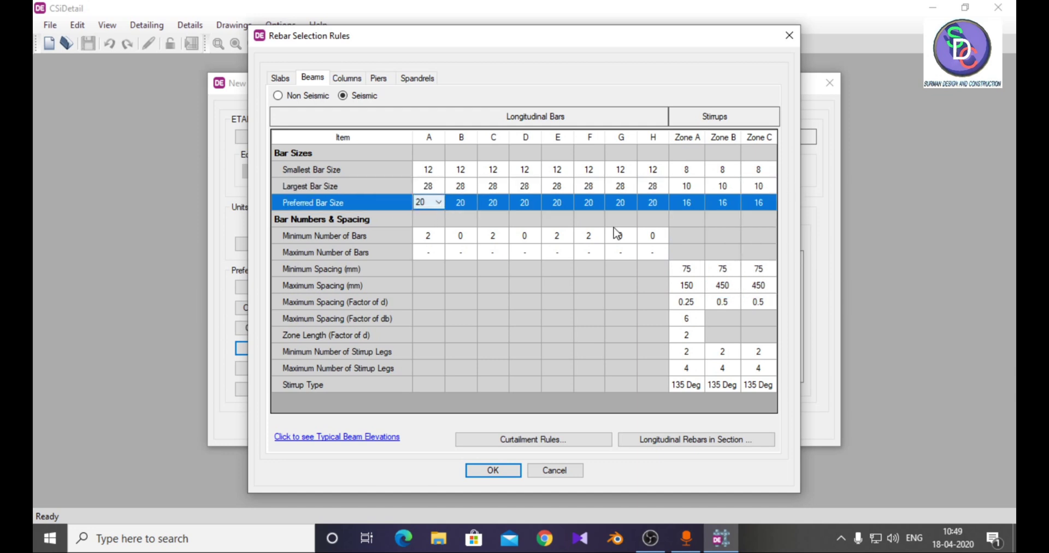
pyautogui.click(695, 205)
pyautogui.click(698, 202)
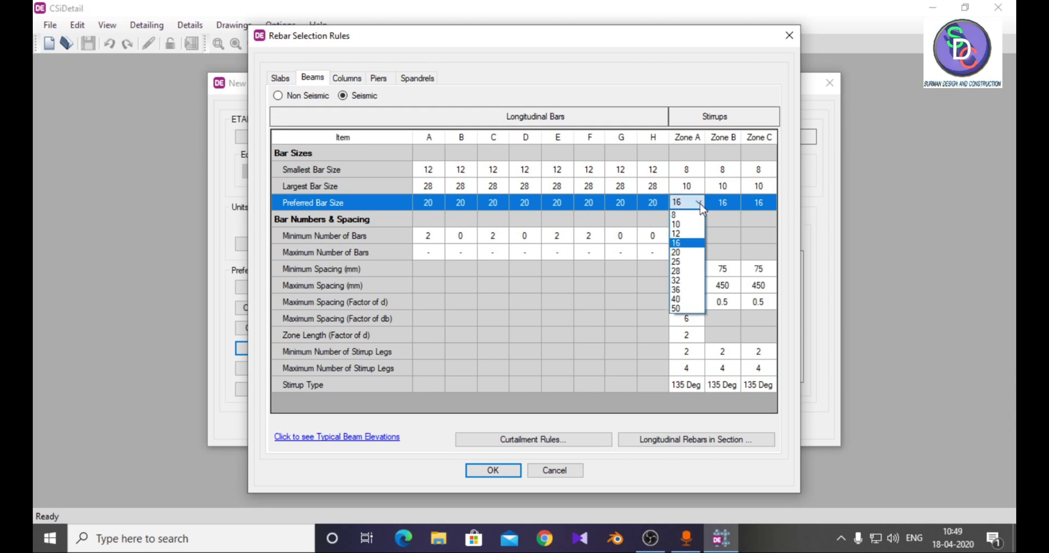
pyautogui.click(679, 224)
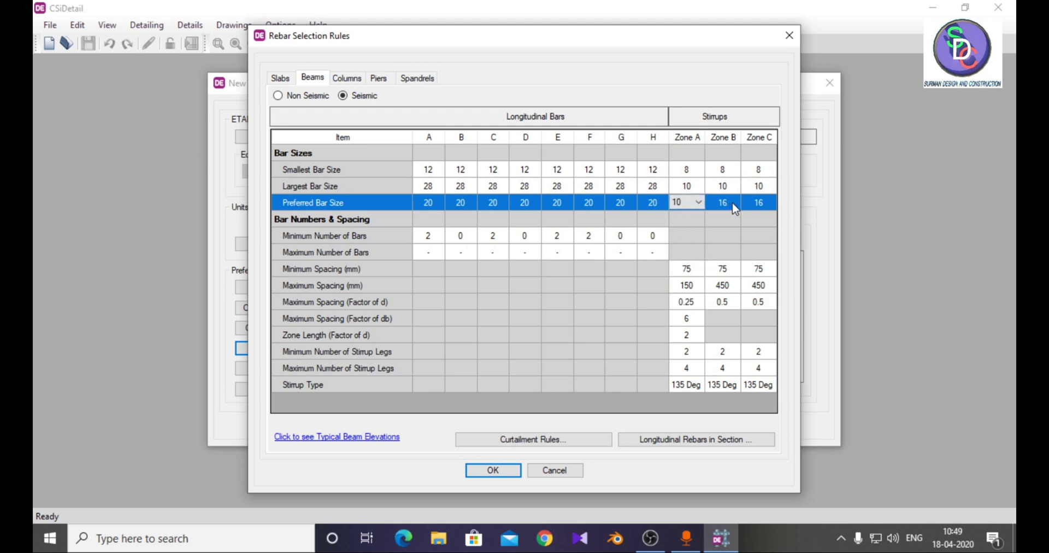
pyautogui.click(732, 208)
pyautogui.click(735, 202)
pyautogui.click(738, 220)
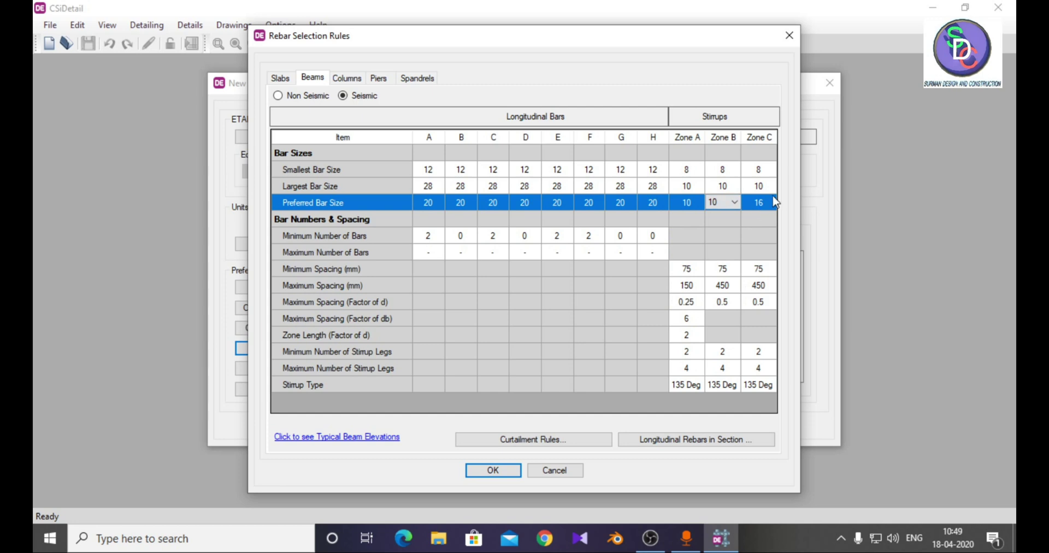
pyautogui.click(773, 202)
pyautogui.click(770, 202)
pyautogui.click(758, 228)
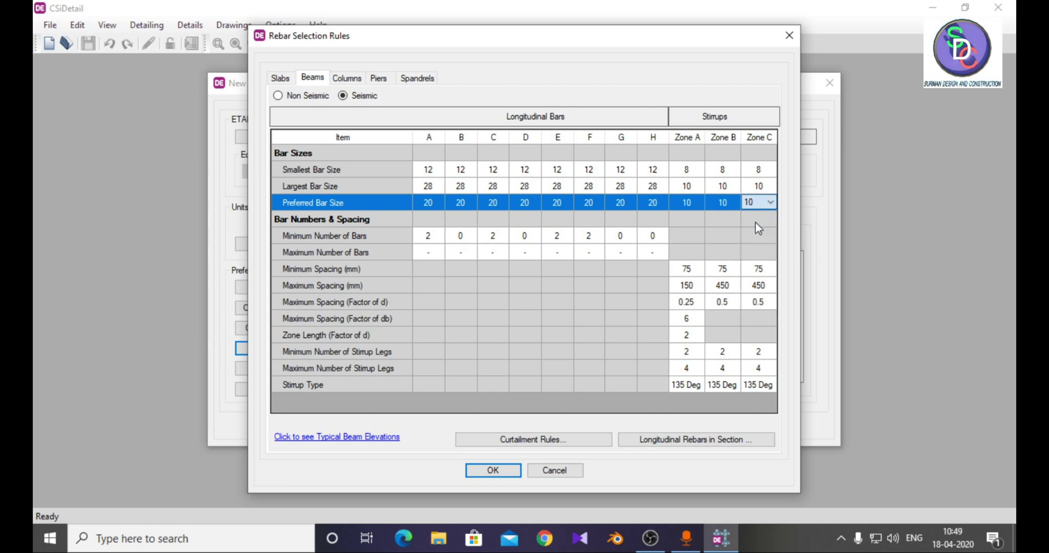
# Select Seismic for the column rebar selection rules and set the smallest longitudinal bar size to 12.
pyautogui.click(352, 80)
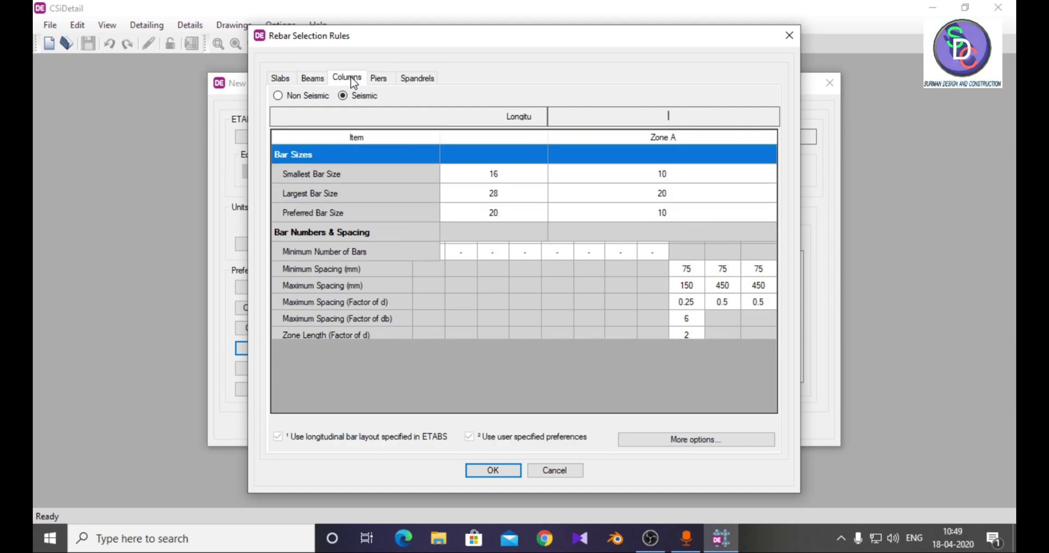
pyautogui.click(361, 97)
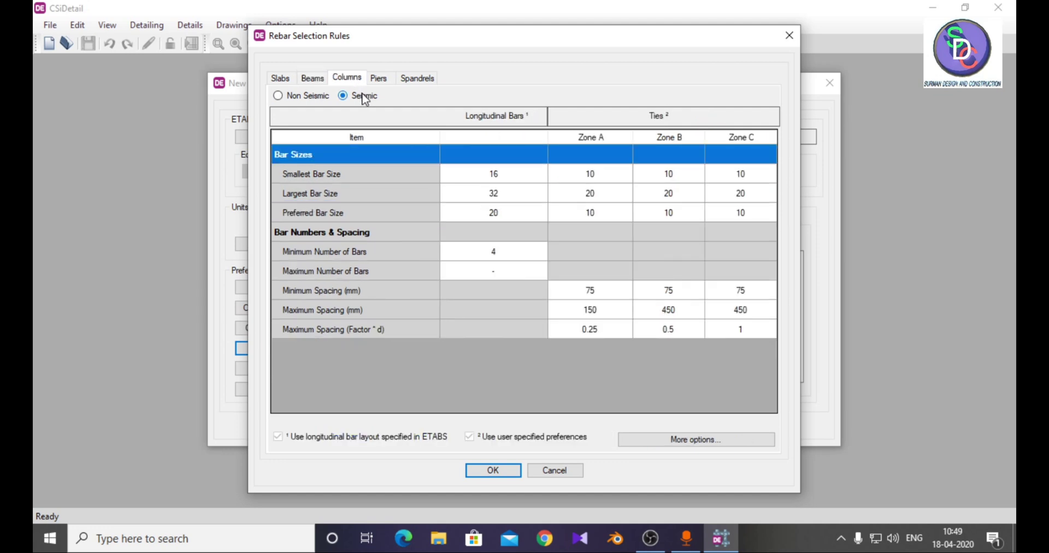
pyautogui.click(530, 178)
pyautogui.click(541, 172)
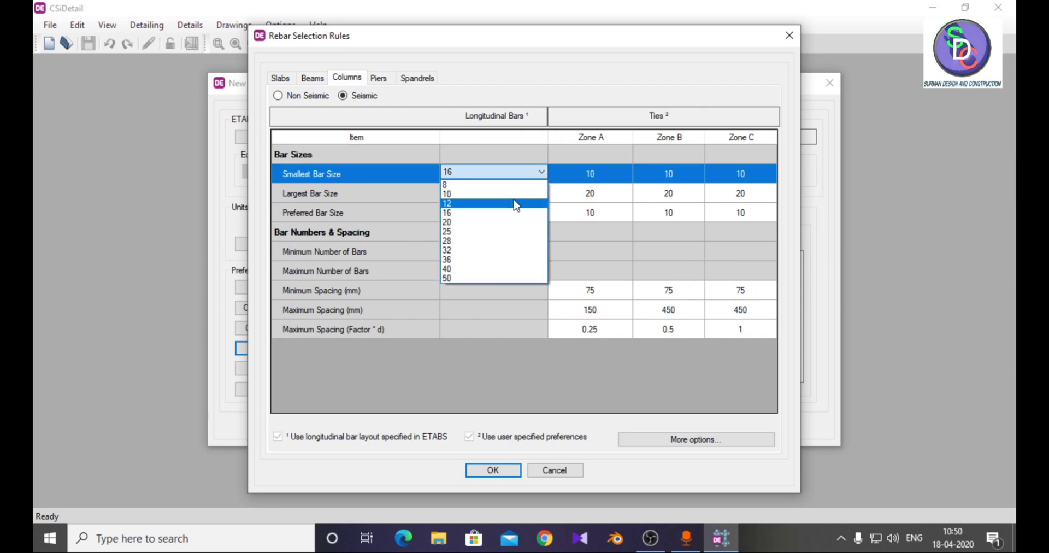
pyautogui.click(515, 203)
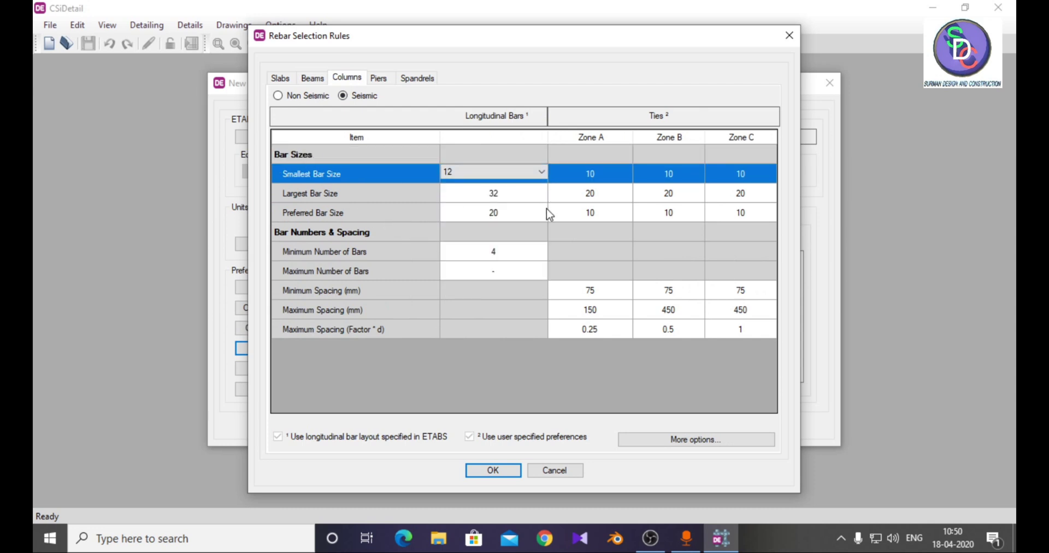
# Set the smallest bar size of the column ties to 8 in Zones A, B and C.
pyautogui.click(629, 179)
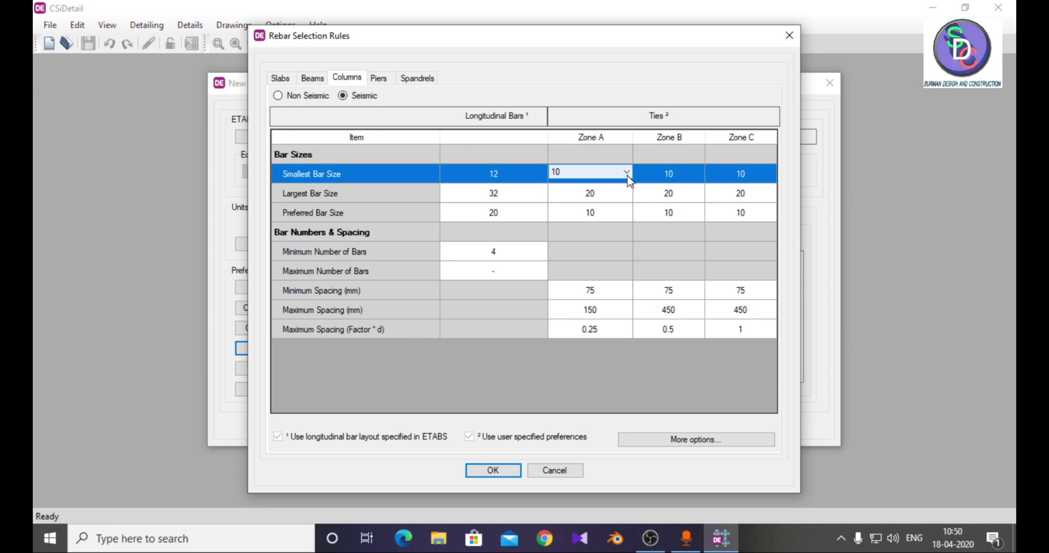
pyautogui.click(627, 176)
pyautogui.click(604, 192)
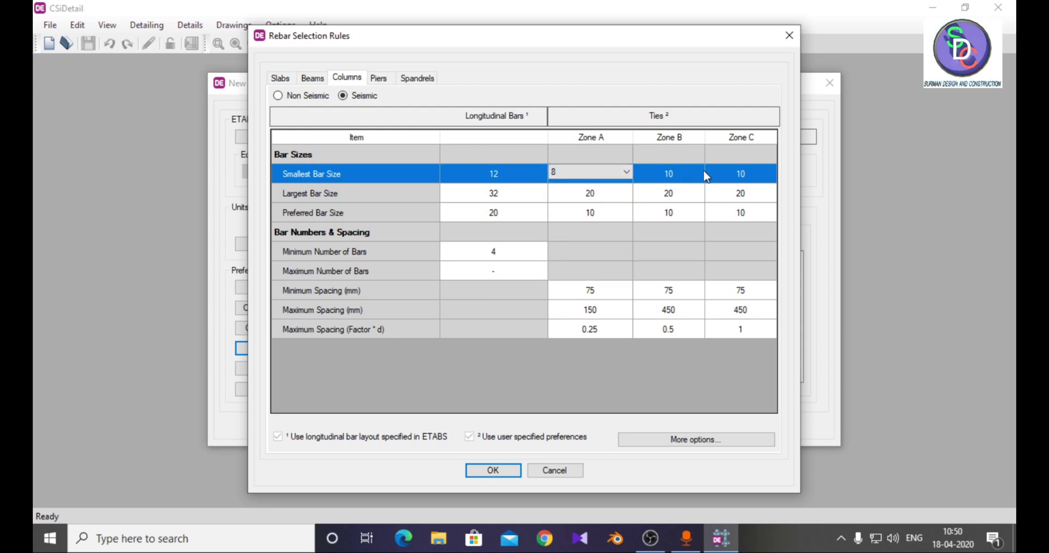
pyautogui.click(702, 175)
pyautogui.click(701, 174)
pyautogui.click(669, 192)
pyautogui.click(769, 175)
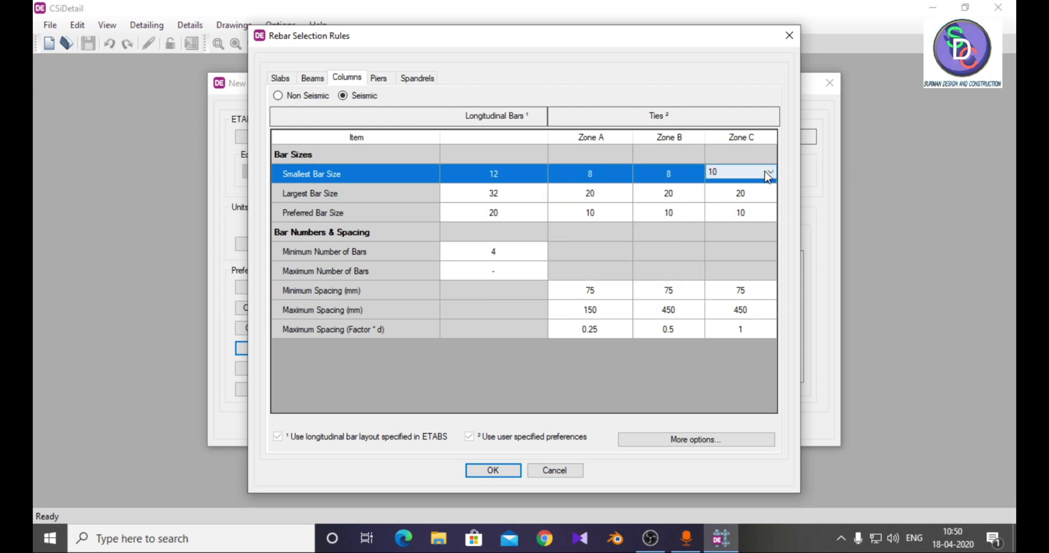
pyautogui.click(768, 174)
pyautogui.click(760, 191)
# Set the largest bar size of the column ties to 8 in Zones A, B and C.
pyautogui.click(627, 201)
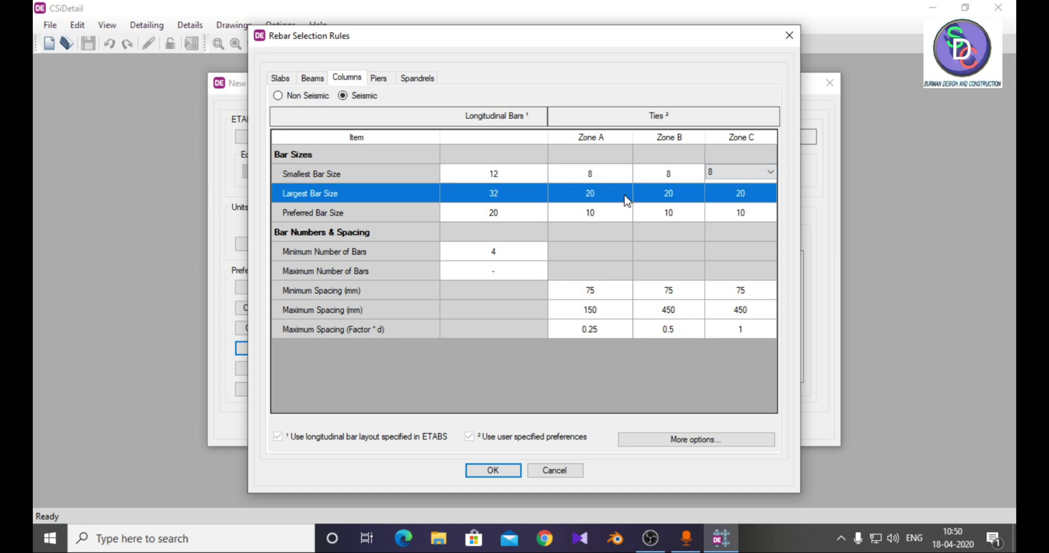
pyautogui.click(627, 201)
pyautogui.click(592, 206)
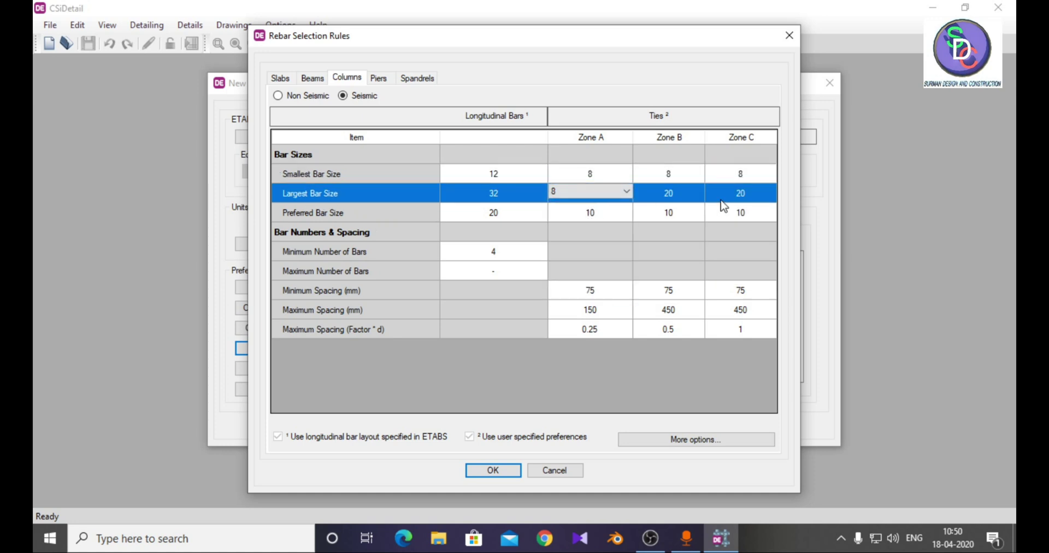
pyautogui.click(689, 195)
pyautogui.click(697, 192)
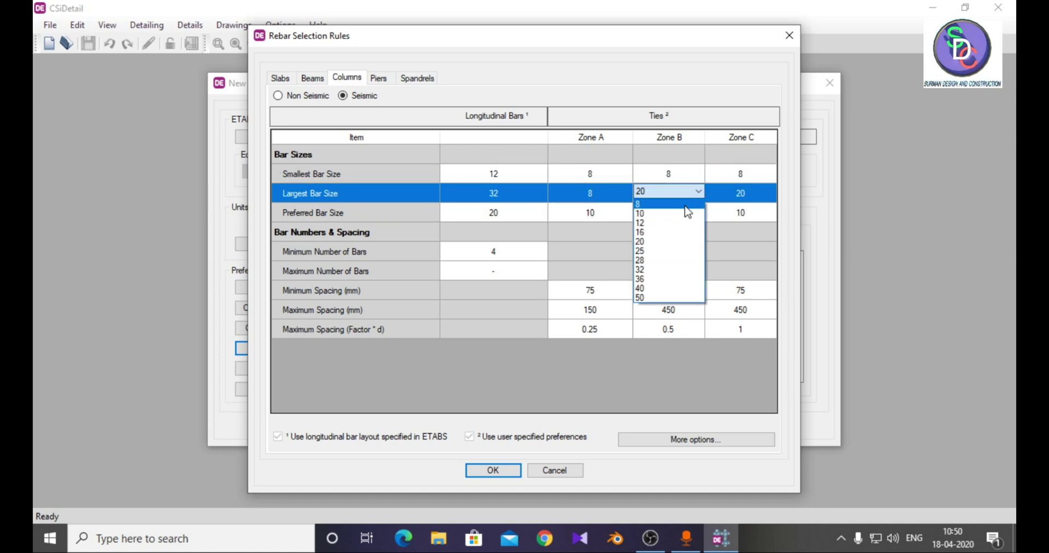
pyautogui.click(686, 206)
pyautogui.click(768, 194)
pyautogui.click(770, 191)
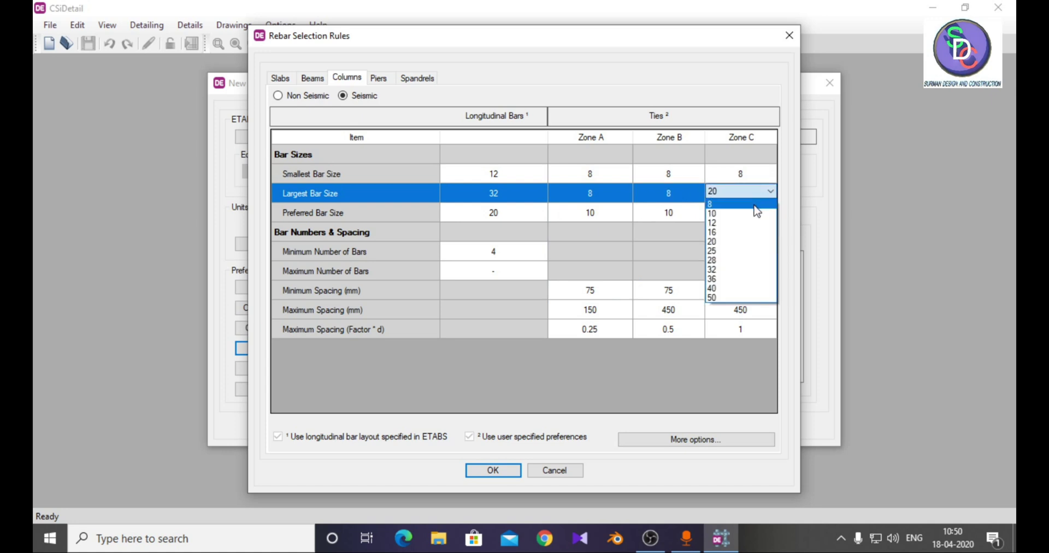
pyautogui.click(757, 212)
# Set the preferred bar size of the column ties to 8 in Zones A, B and C.
pyautogui.click(628, 211)
pyautogui.click(625, 211)
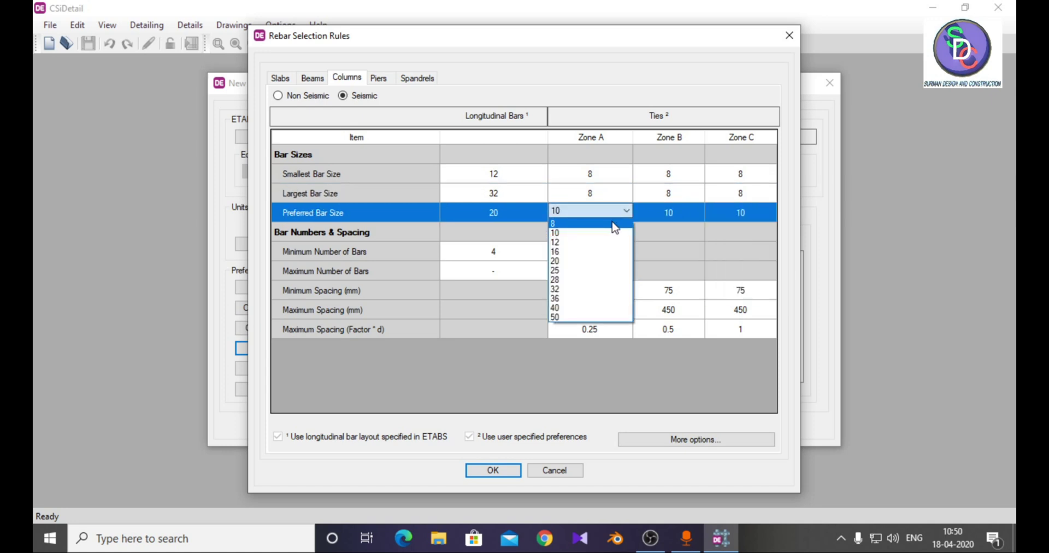
pyautogui.click(615, 224)
pyautogui.click(694, 211)
pyautogui.click(697, 210)
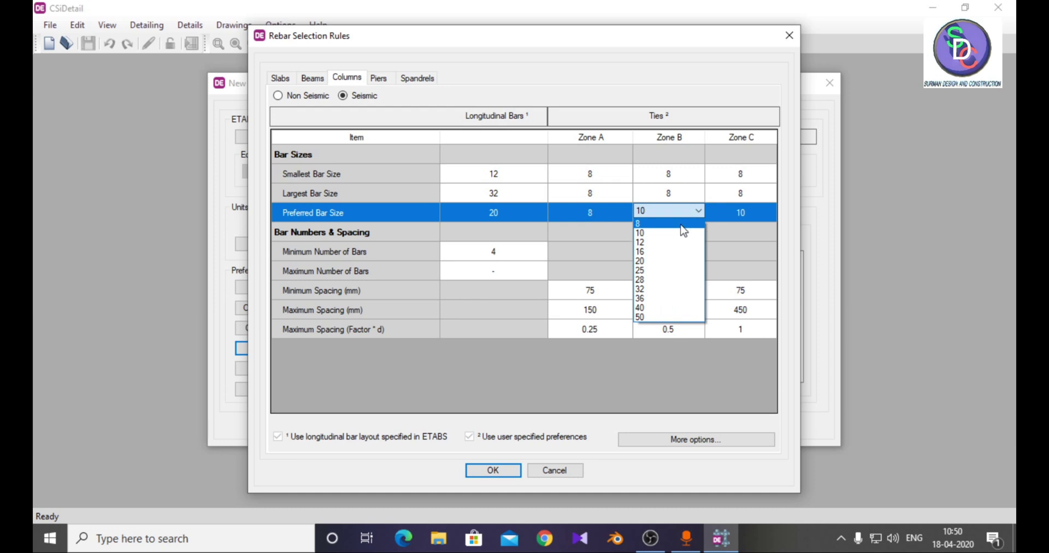
pyautogui.click(683, 224)
pyautogui.click(764, 214)
pyautogui.click(769, 211)
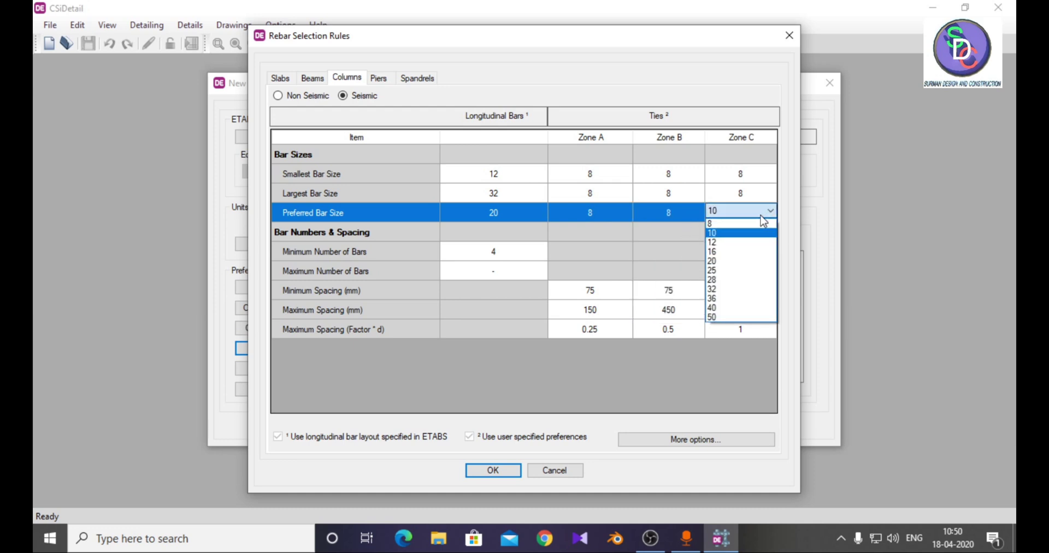
pyautogui.click(742, 227)
# Set the preferred bar size of the beam stirrups to 8 in Zones A, B and C.
pyautogui.click(316, 80)
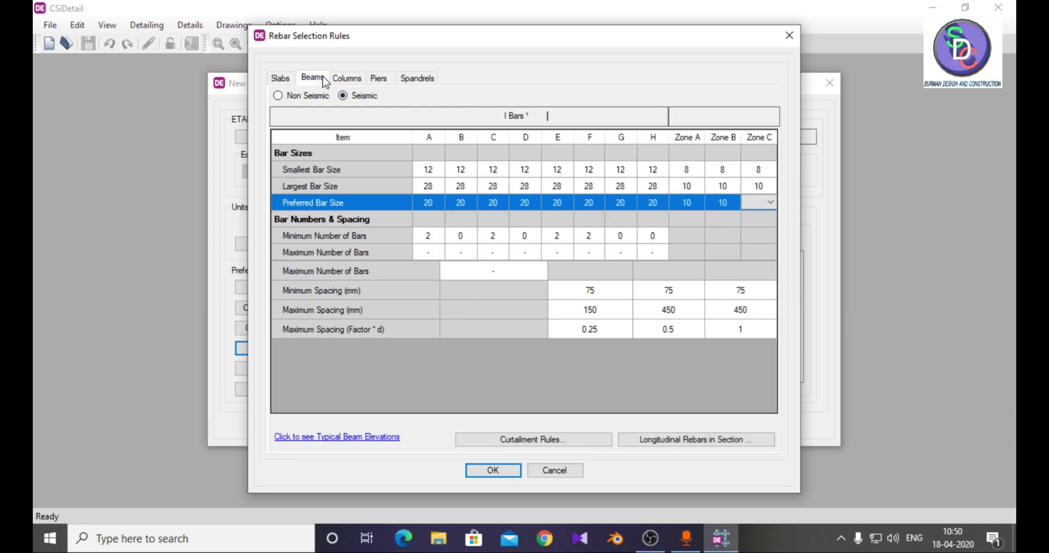
pyautogui.click(700, 207)
pyautogui.click(699, 202)
pyautogui.click(687, 224)
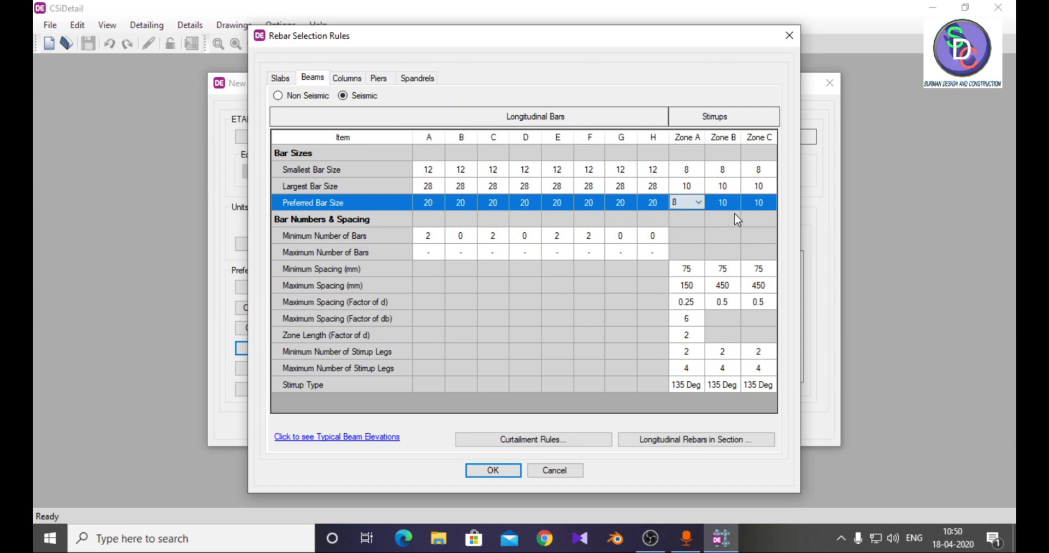
pyautogui.click(735, 205)
pyautogui.click(735, 202)
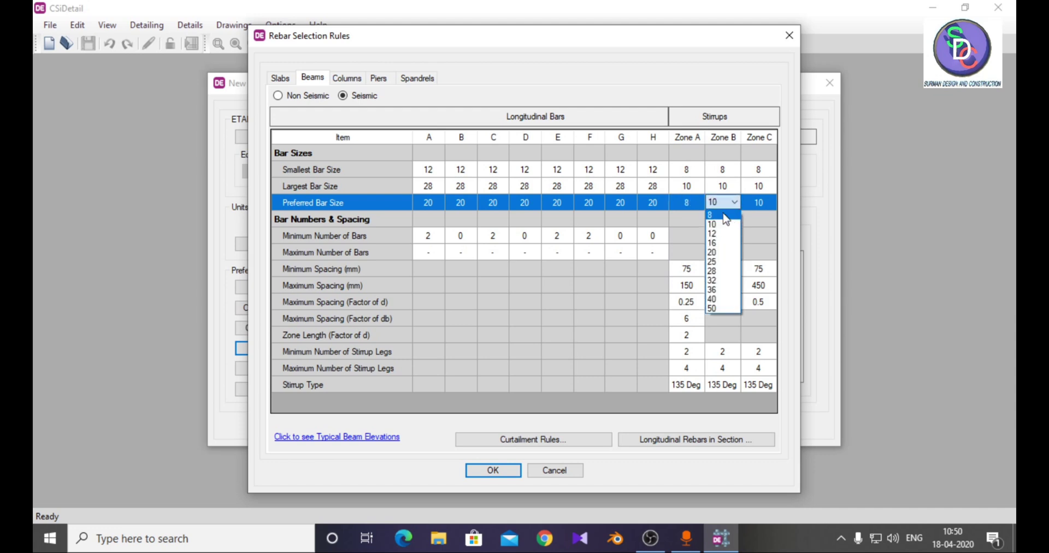
pyautogui.click(729, 213)
pyautogui.click(758, 203)
pyautogui.click(770, 202)
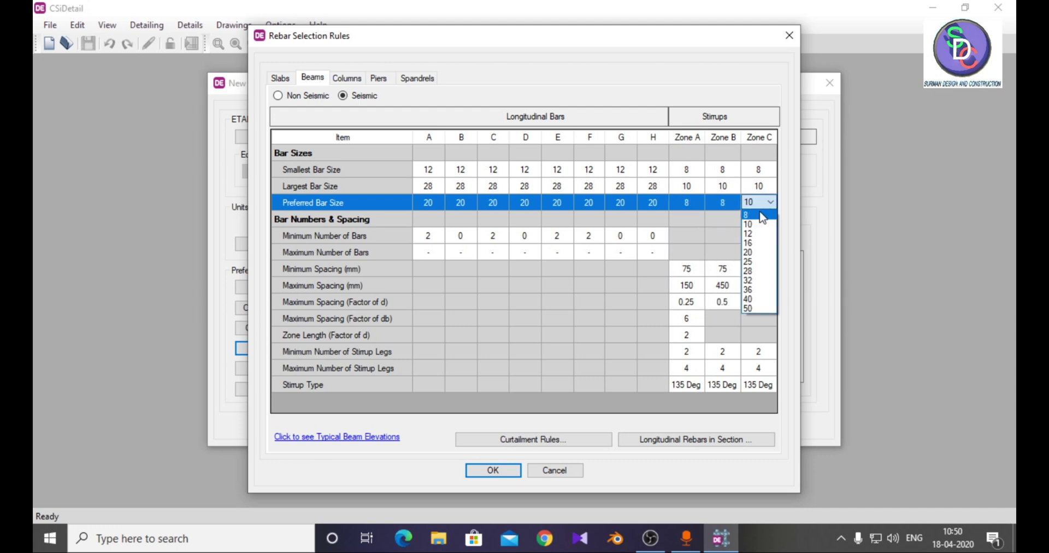
pyautogui.click(756, 213)
# Recheck the column rules, accept the rebar selection rules and generate the new detailing for all components and floors.
pyautogui.click(358, 74)
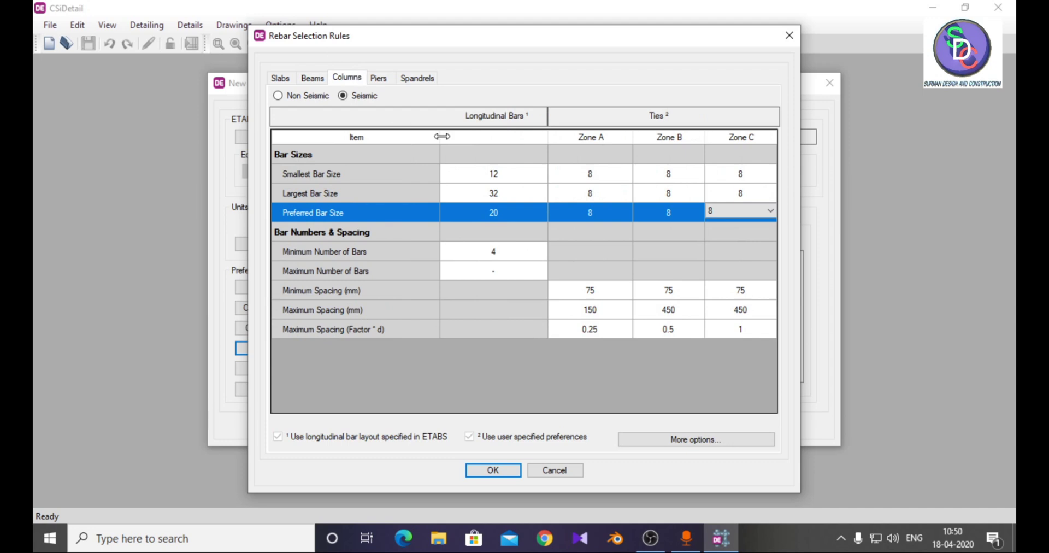
pyautogui.click(493, 471)
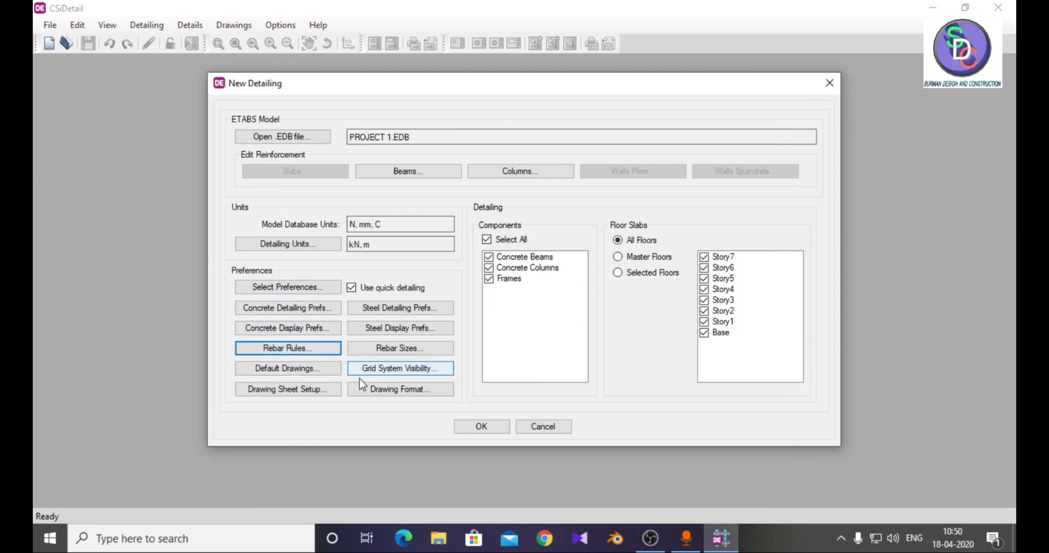
pyautogui.click(478, 429)
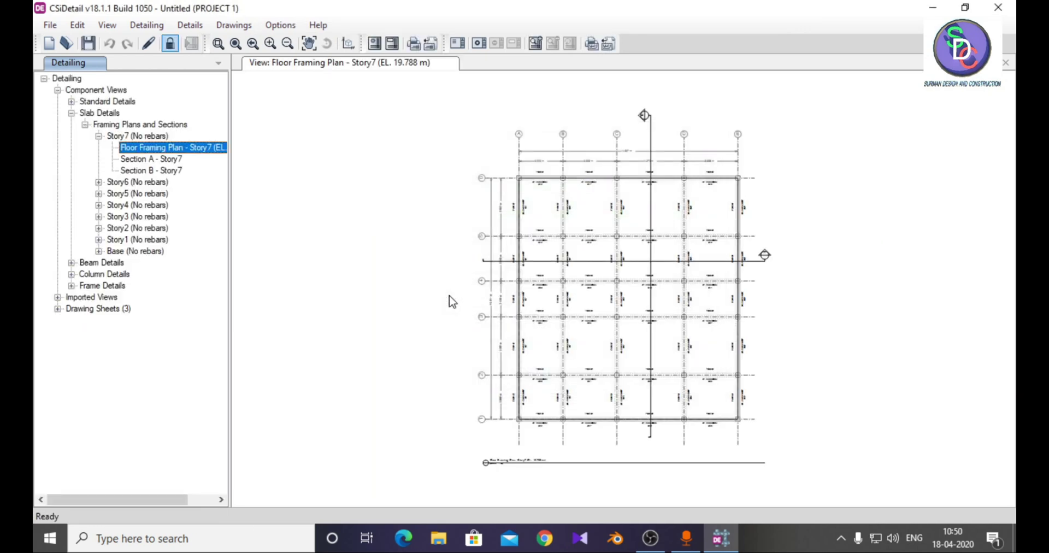
# Examine the beam labels, sizes and grid dimensions on the Story7 floor framing plan.
pyautogui.moveTo(520, 347); pyautogui.dragTo(424, 325, button='middle')
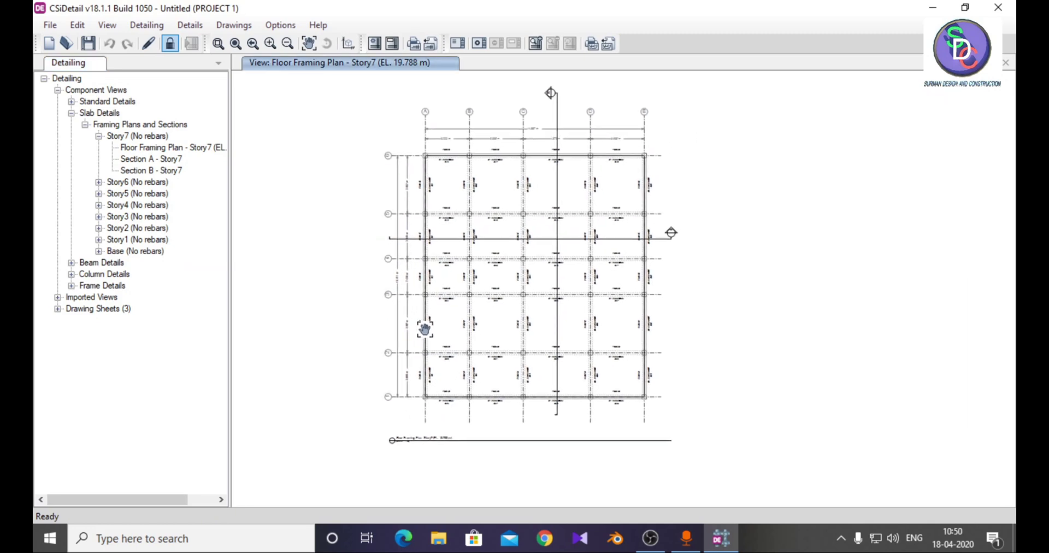
pyautogui.scroll(2, 450, 337)
pyautogui.scroll(6, 448, 338)
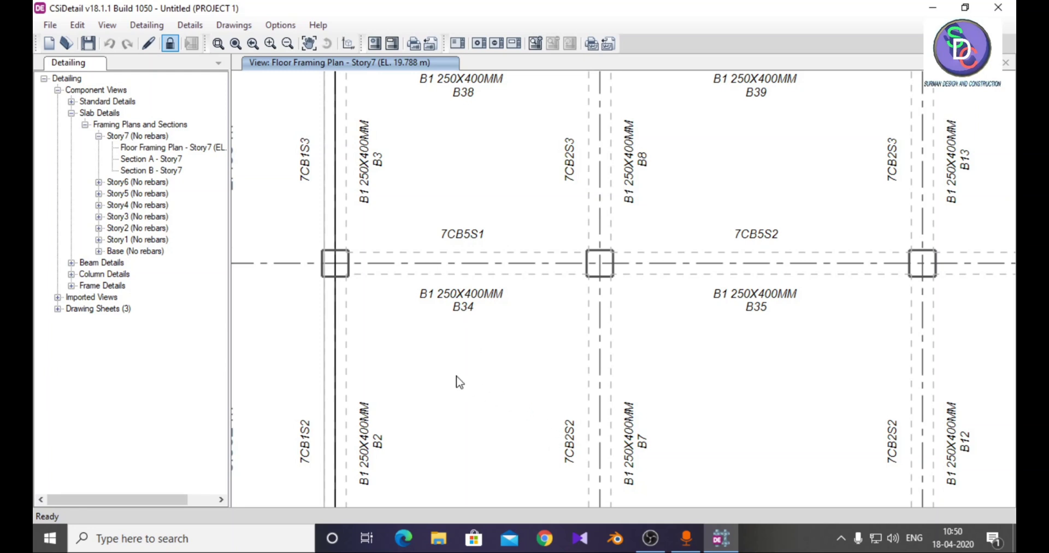
pyautogui.scroll(-1, 467, 381)
pyautogui.scroll(-1, 469, 381)
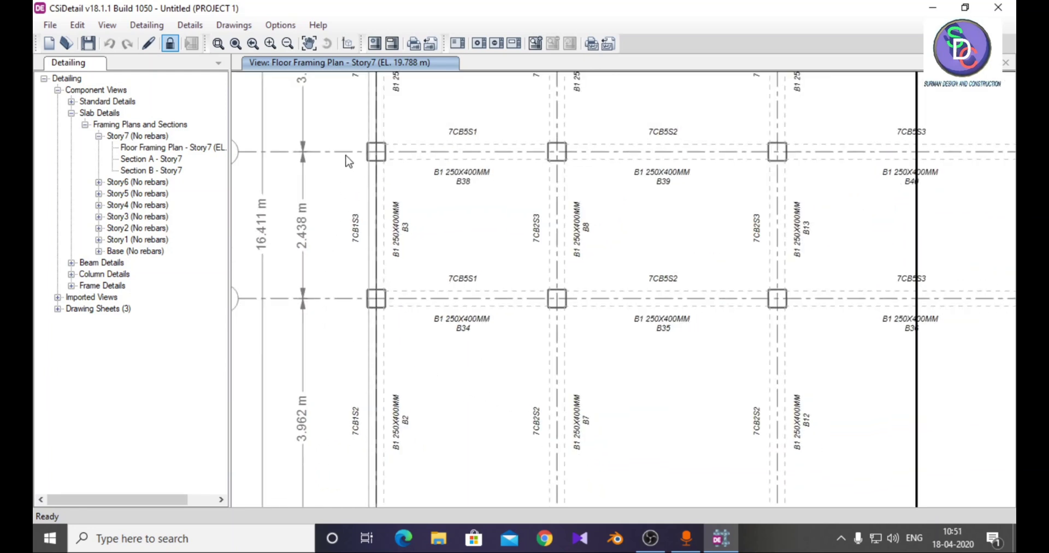
pyautogui.moveTo(344, 205)
pyautogui.mouseDown(button='middle')
pyautogui.moveTo(355, 358)
pyautogui.moveTo(398, 277)
pyautogui.moveTo(405, 140)
pyautogui.moveTo(463, 220)
pyautogui.mouseUp(button='middle')
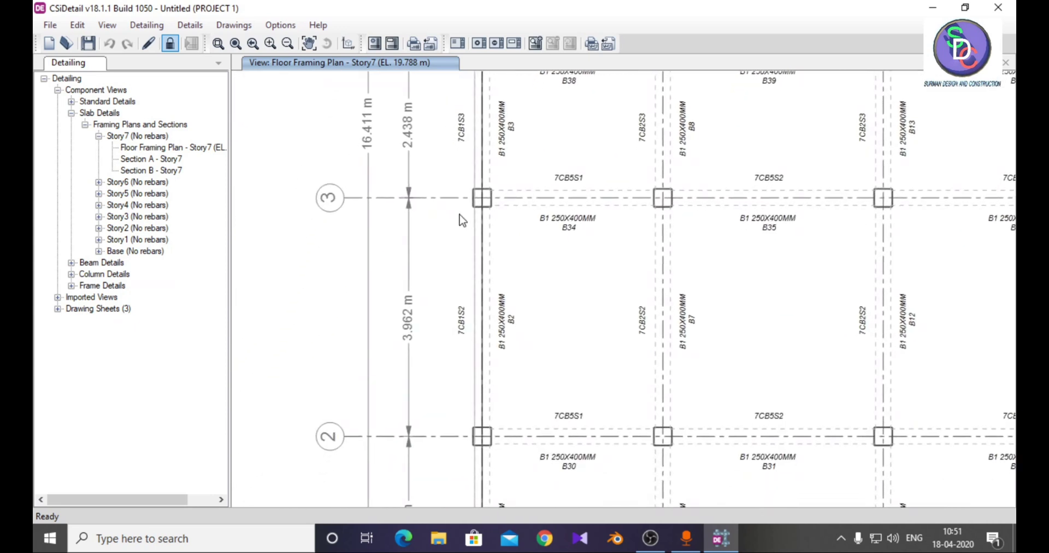
pyautogui.scroll(-5, 438, 405)
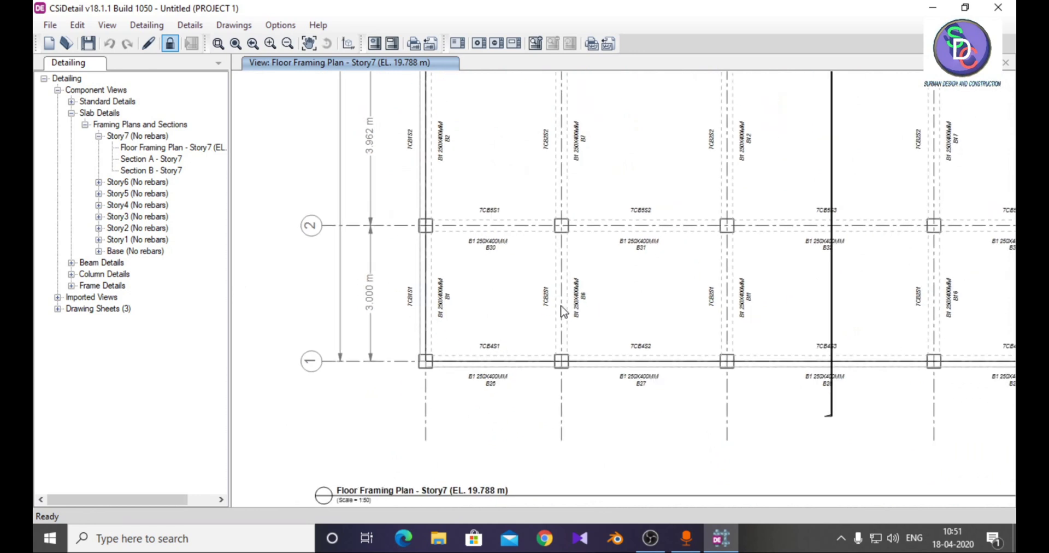
pyautogui.moveTo(642, 292); pyautogui.dragTo(572, 328, button='middle')
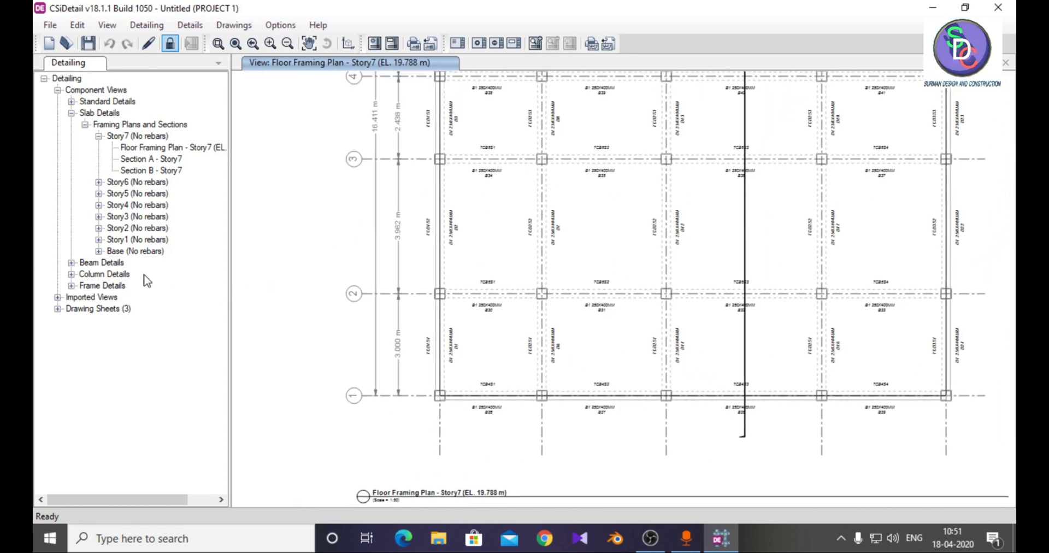
# Open the Story7 concrete beam layout from the framing plans in the beam details.
pyautogui.click(71, 263)
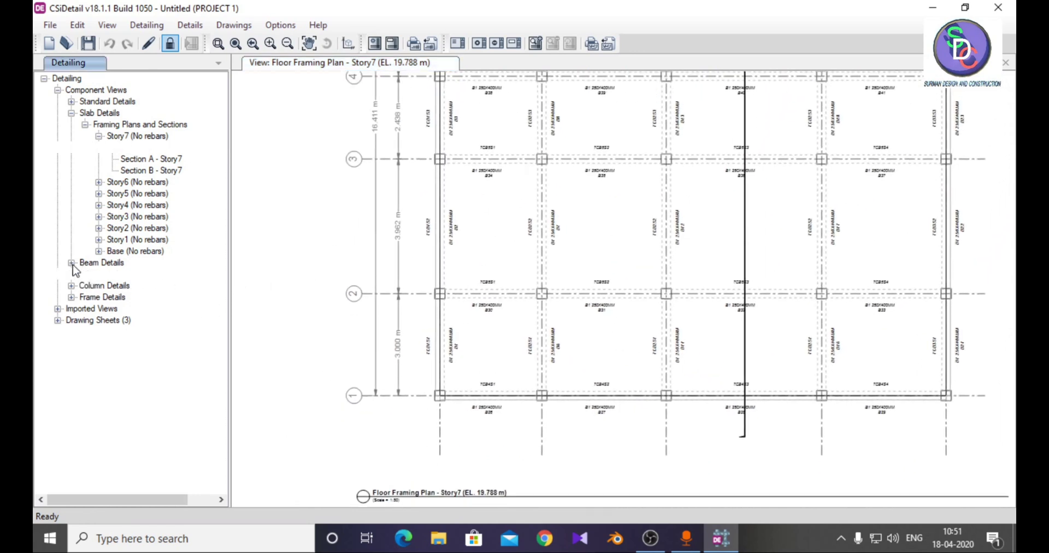
pyautogui.click(85, 274)
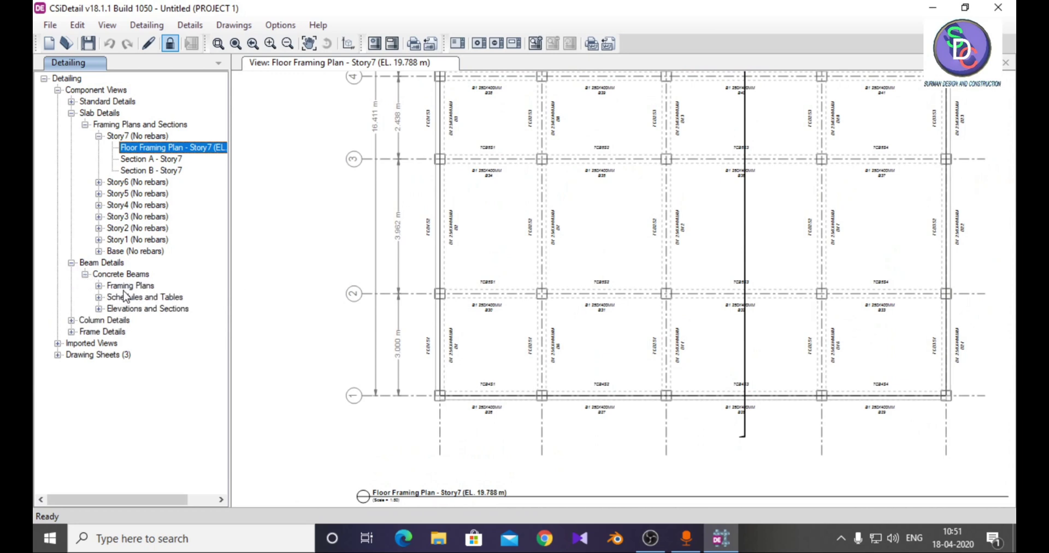
pyautogui.click(129, 286)
pyautogui.click(99, 286)
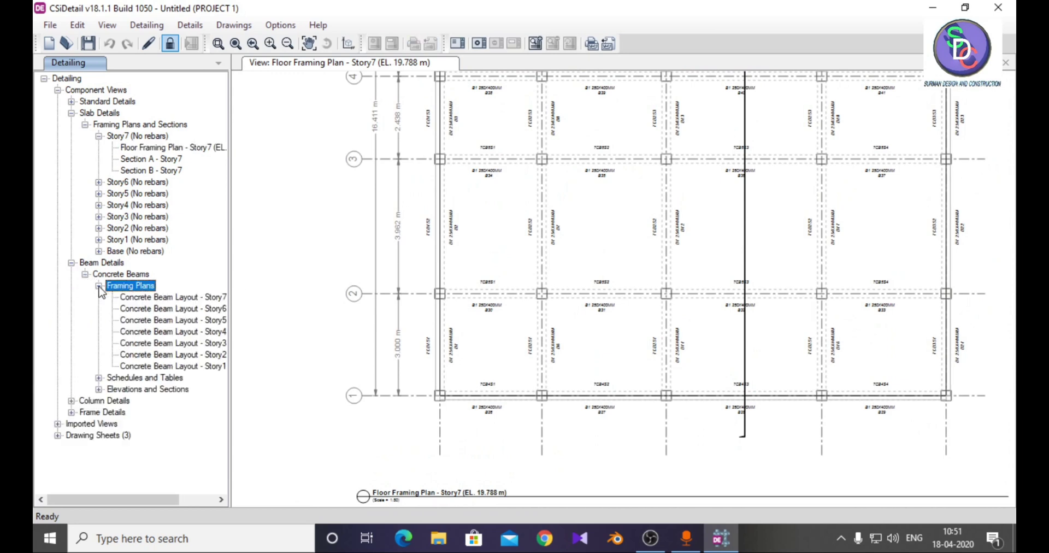
pyautogui.doubleClick(143, 296)
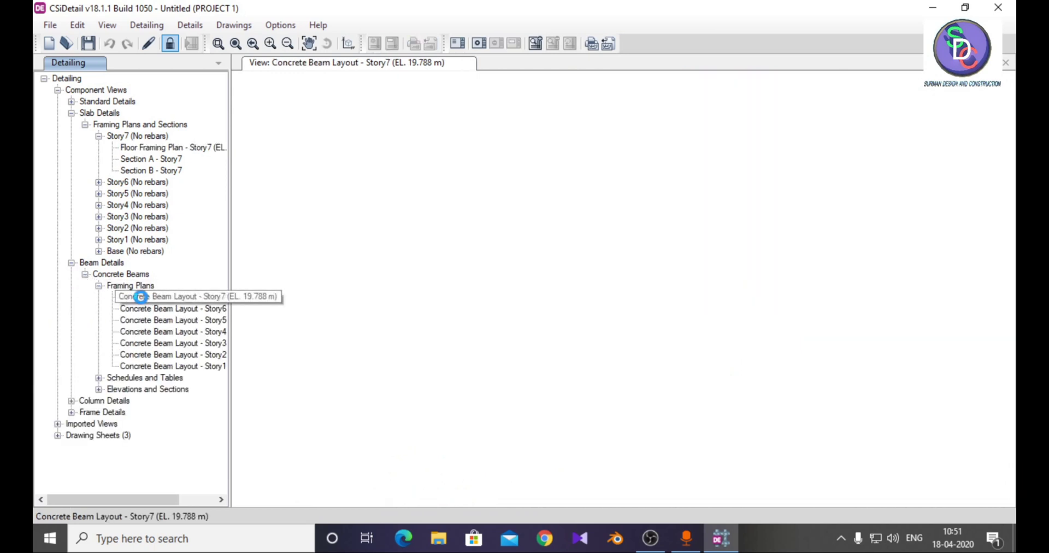
# Examine both seismic concrete beam rebar tables among the beam schedules and tables.
pyautogui.click(99, 286)
pyautogui.click(99, 297)
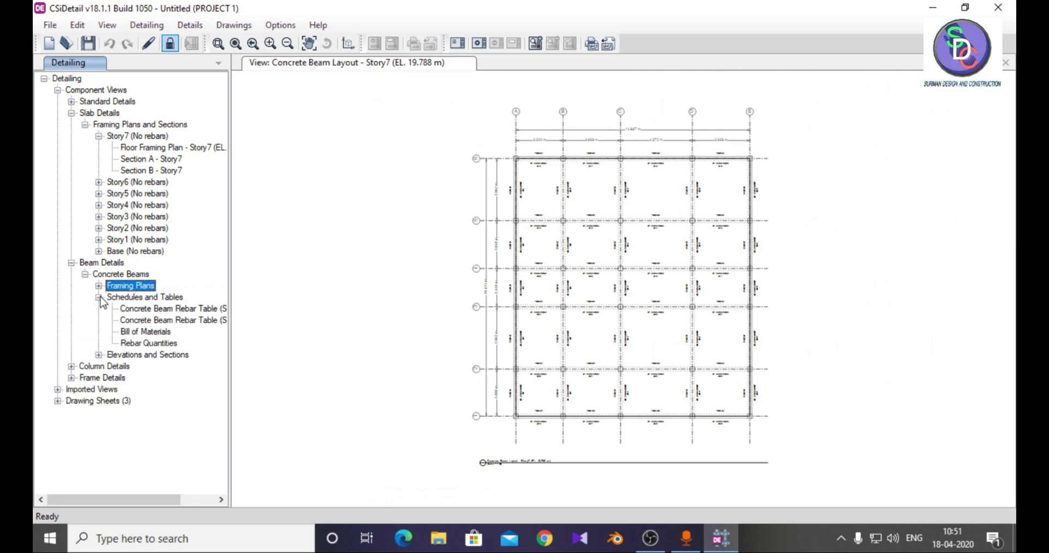
pyautogui.doubleClick(167, 309)
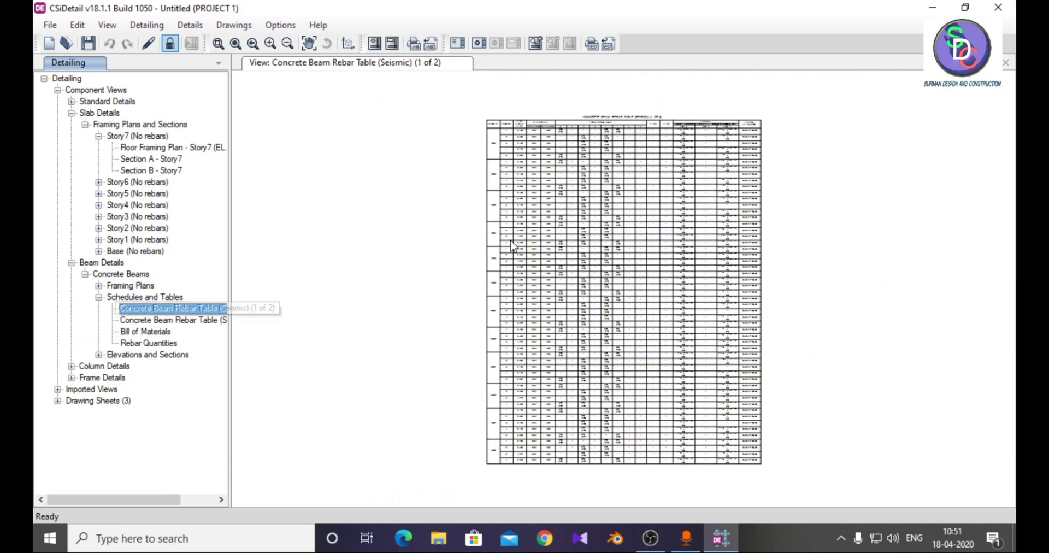
pyautogui.scroll(2, 505, 197)
pyautogui.scroll(3, 497, 174)
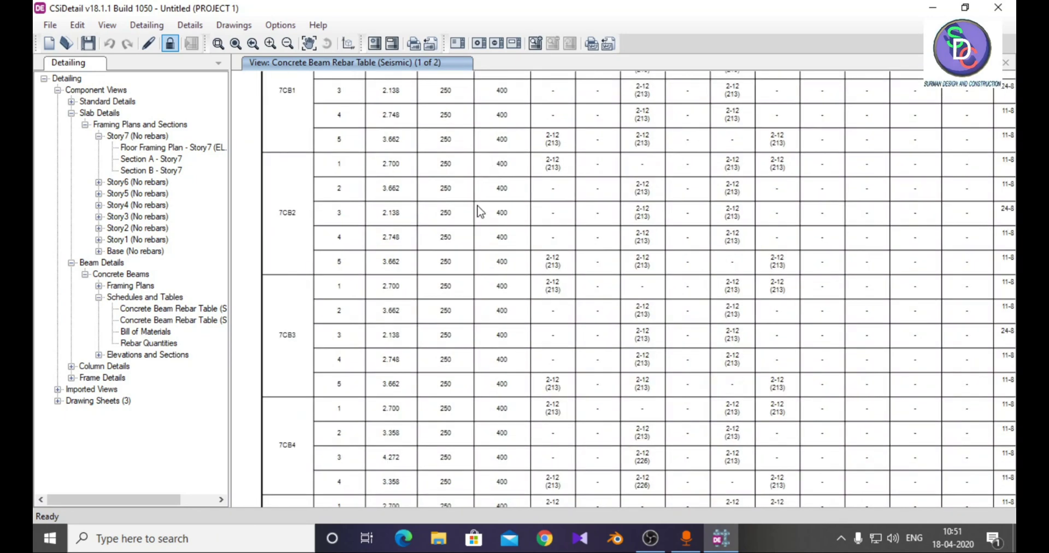
pyautogui.scroll(-5, 475, 233)
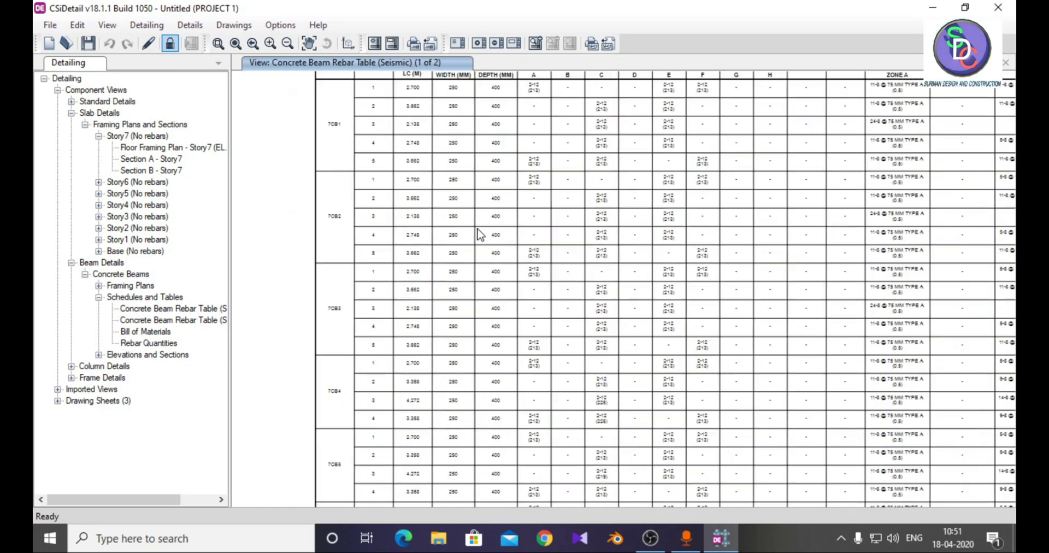
pyautogui.doubleClick(160, 322)
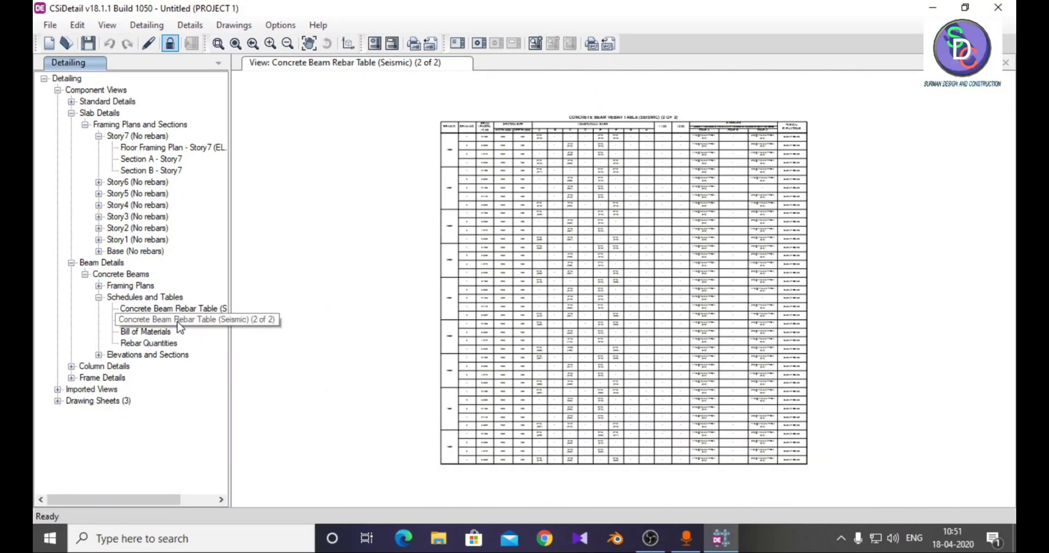
# View the bill of materials and the rebar quantities for the concrete beams.
pyautogui.doubleClick(154, 333)
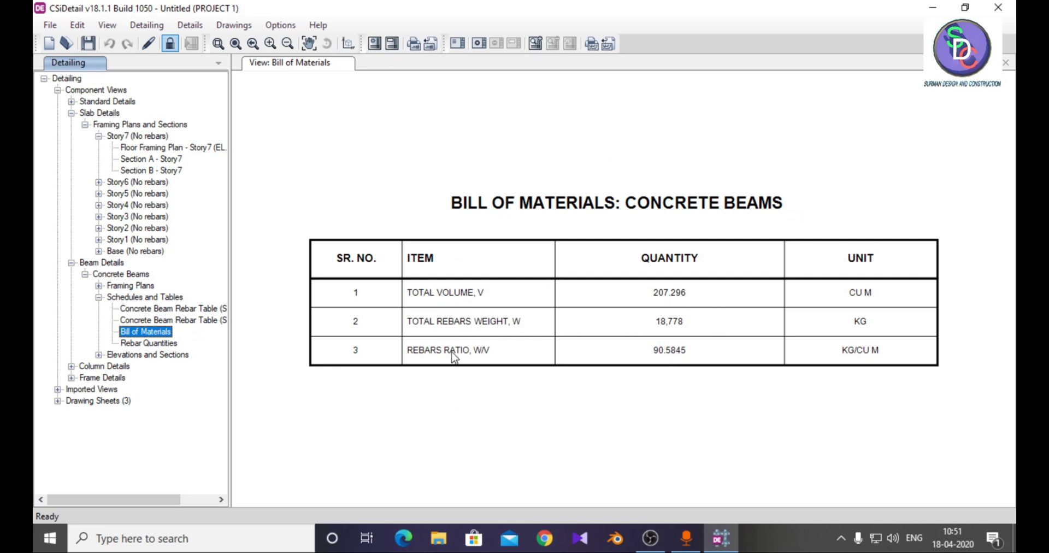
pyautogui.click(153, 343)
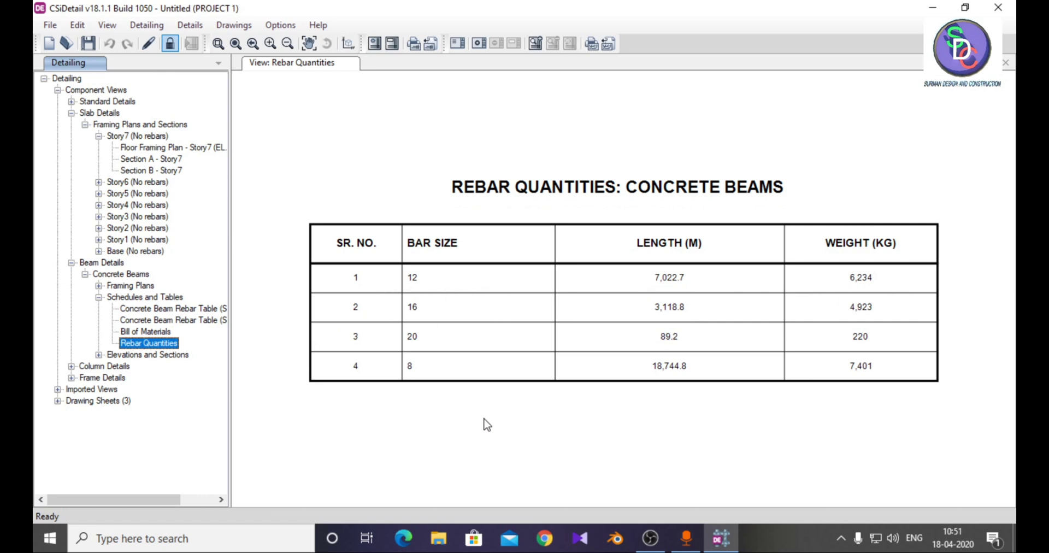
# View the reinforcement profile and bill of materials of beam 1CB1 on Story1.
pyautogui.click(99, 355)
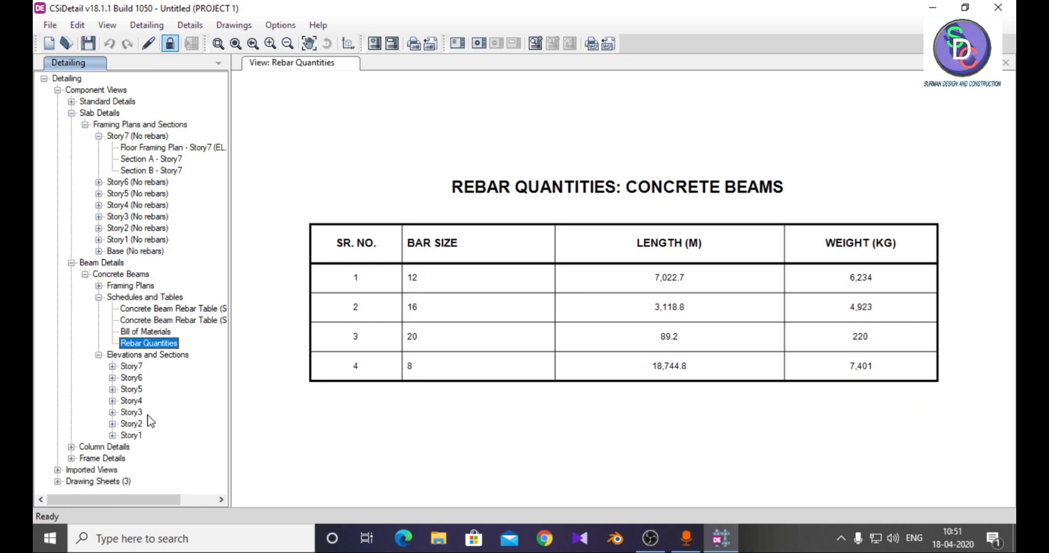
pyautogui.click(112, 436)
pyautogui.click(143, 446)
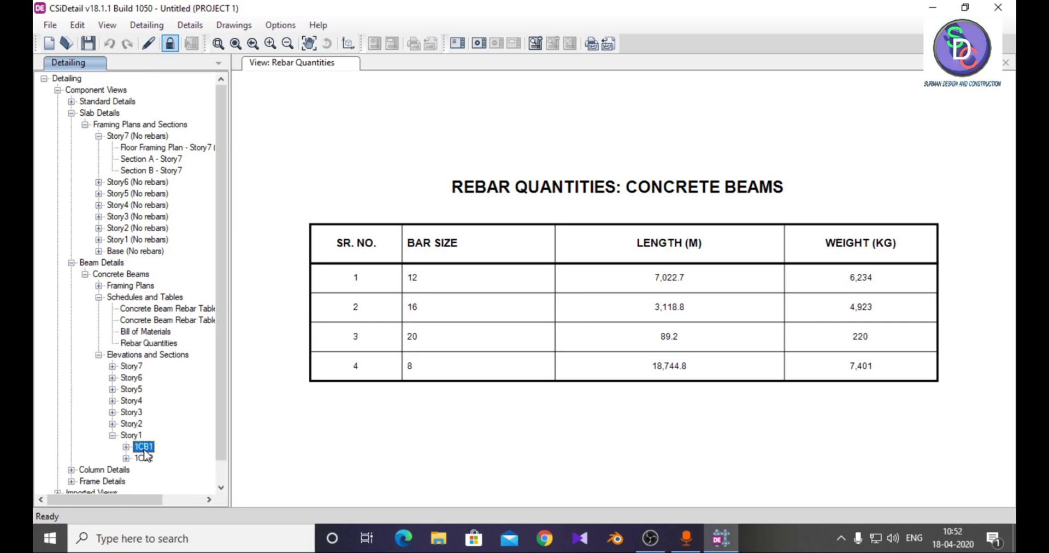
pyautogui.click(126, 446)
pyautogui.click(186, 447)
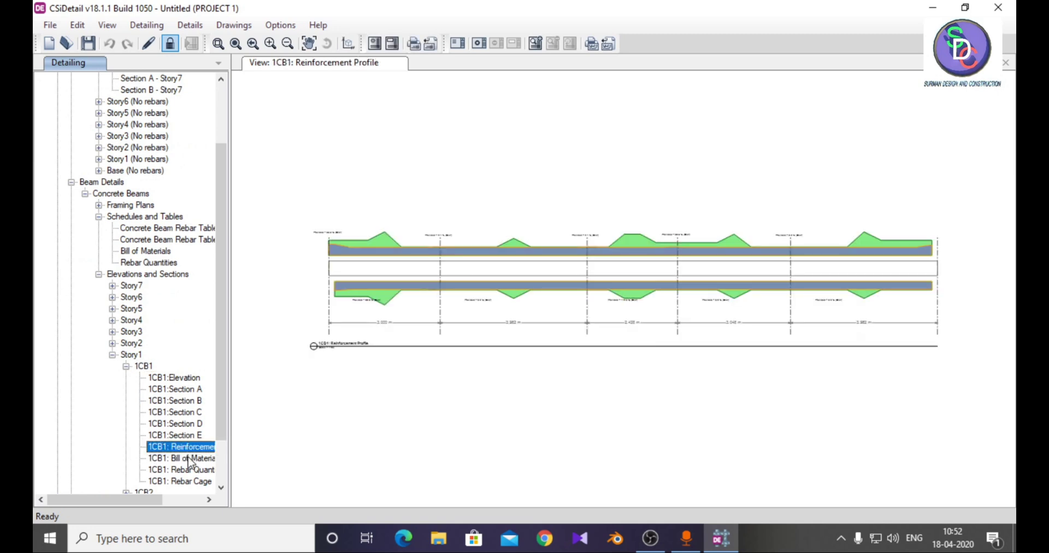
pyautogui.click(188, 459)
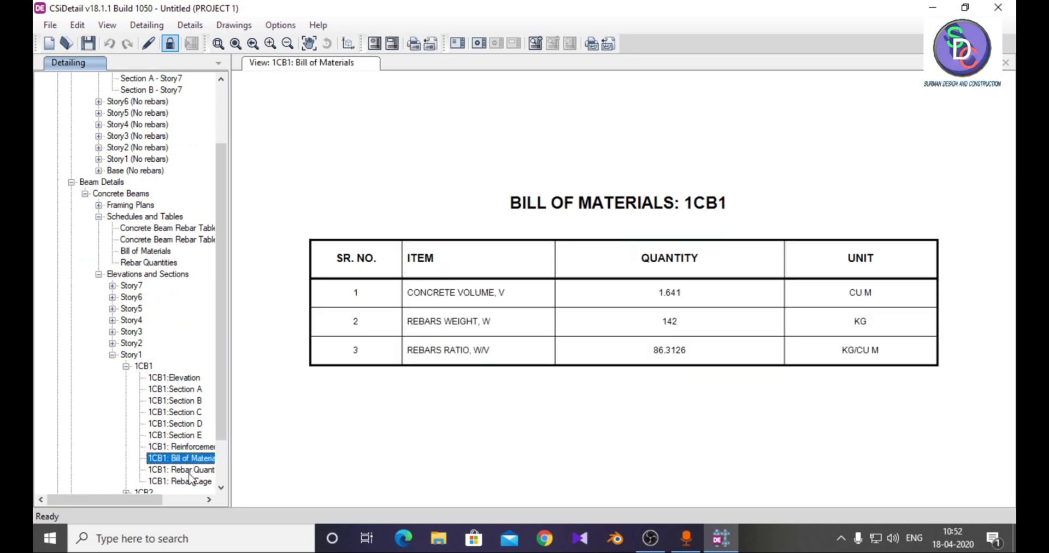
# View cross-sections A, B and D of beam 1CB1 and collapse the beam elevations and sections.
pyautogui.click(186, 394)
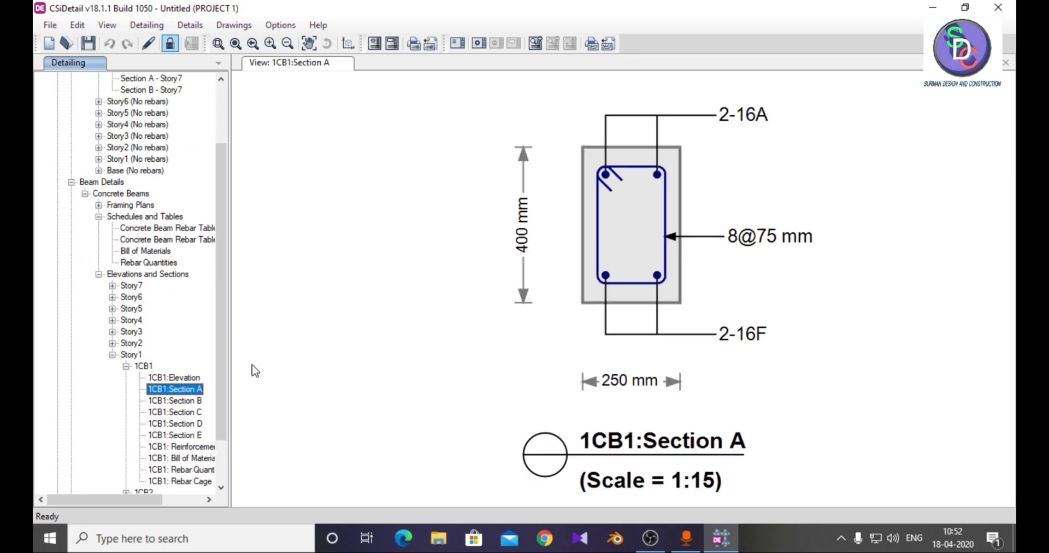
pyautogui.click(177, 403)
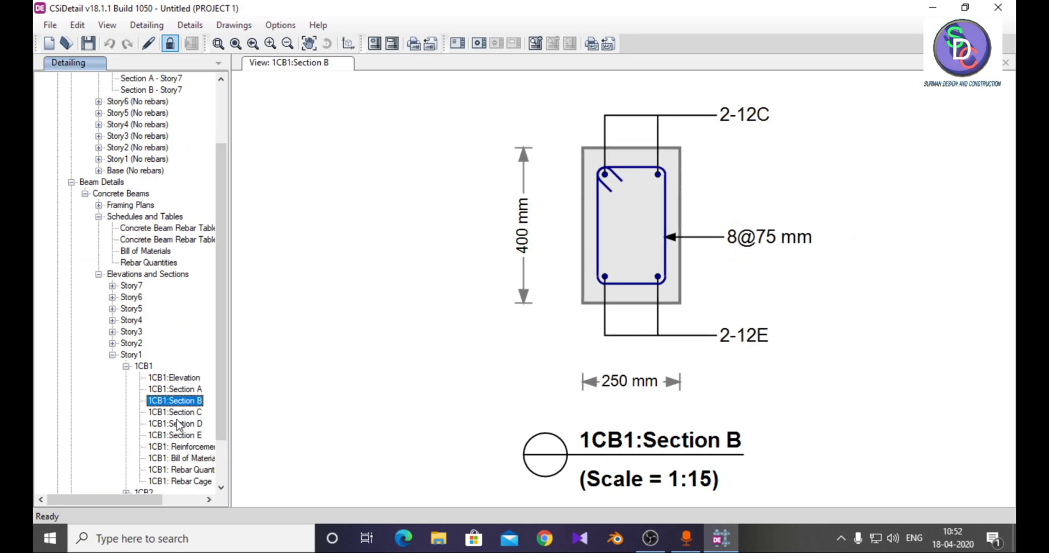
pyautogui.click(170, 423)
pyautogui.click(99, 274)
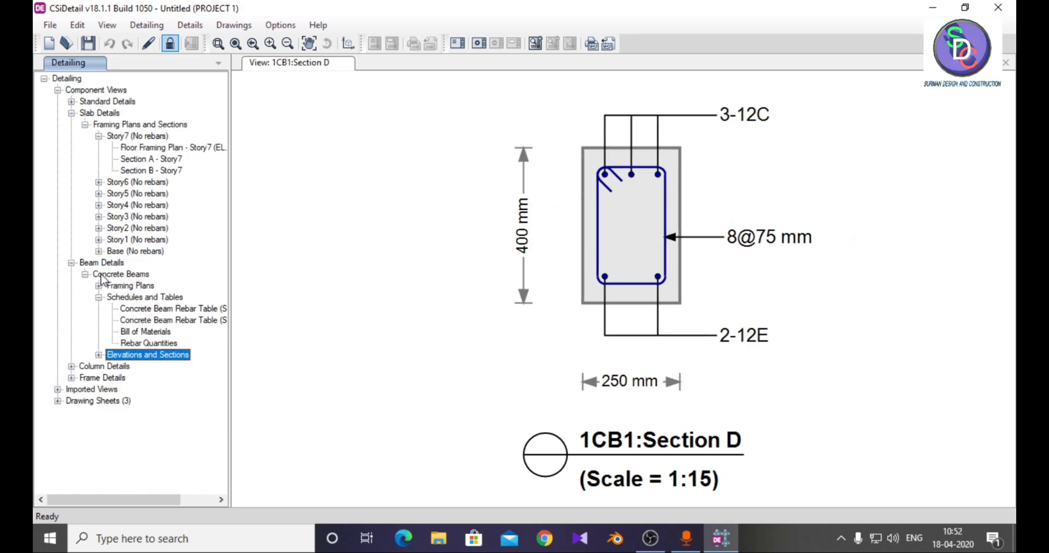
# Open the second elevation of column CC1 from the concrete column elevations and sections.
pyautogui.click(71, 366)
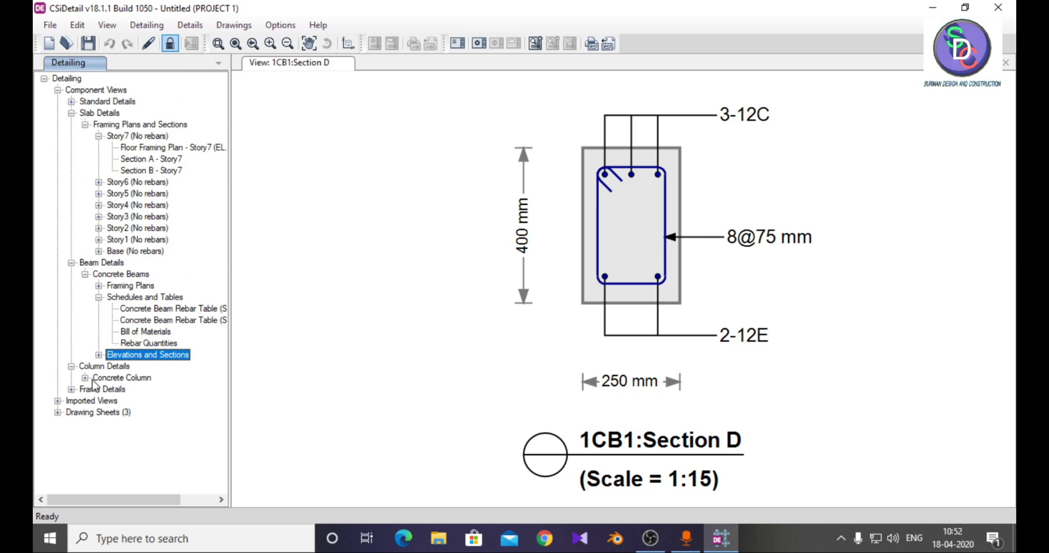
pyautogui.click(85, 377)
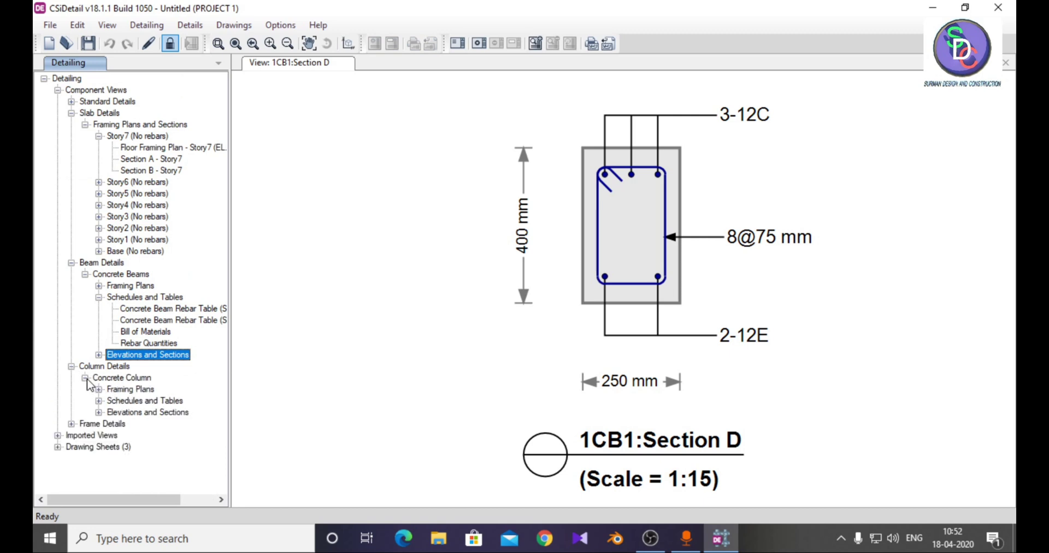
pyautogui.click(100, 412)
pyautogui.click(112, 320)
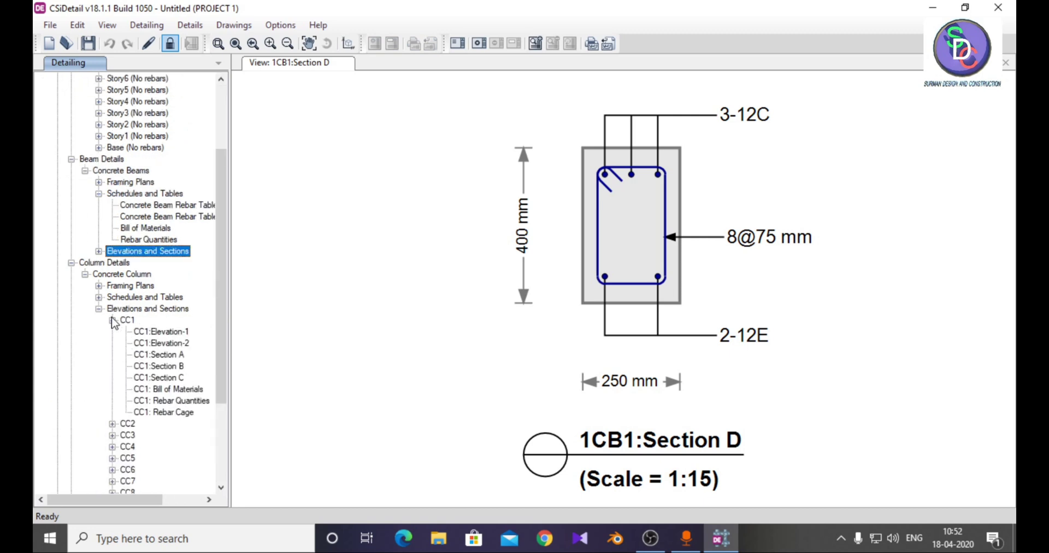
pyautogui.click(174, 343)
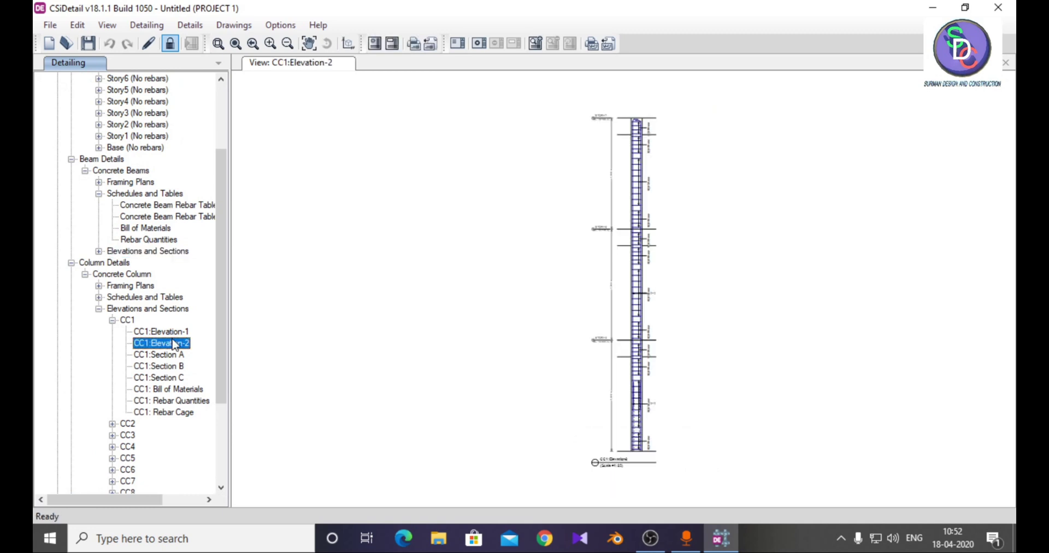
# Examine the tie spacing and longitudinal bars along column CC1's second elevation, from its lower end up past Story5 and Story6.
pyautogui.click(595, 358)
pyautogui.scroll(3, 601, 357)
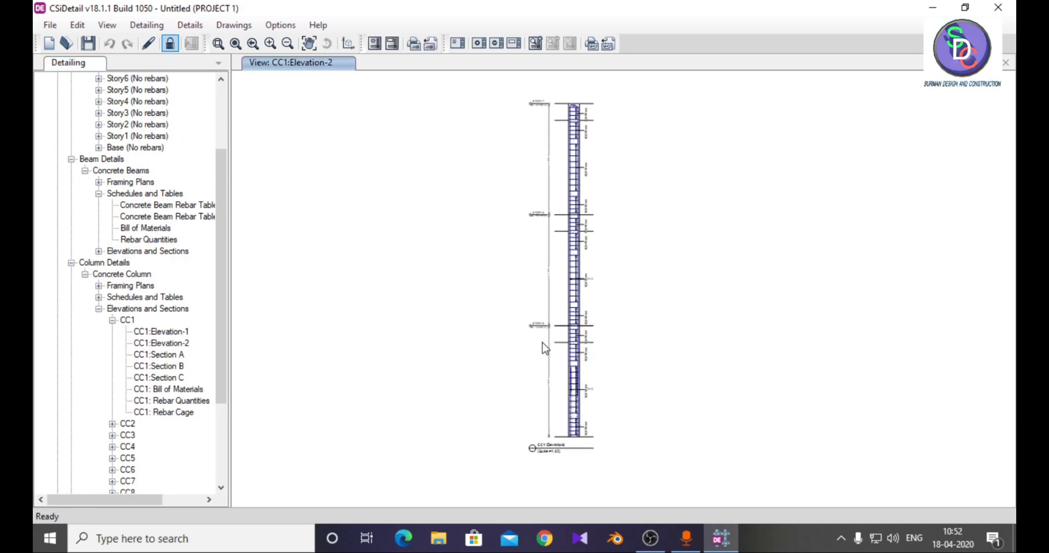
pyautogui.scroll(5, 556, 352)
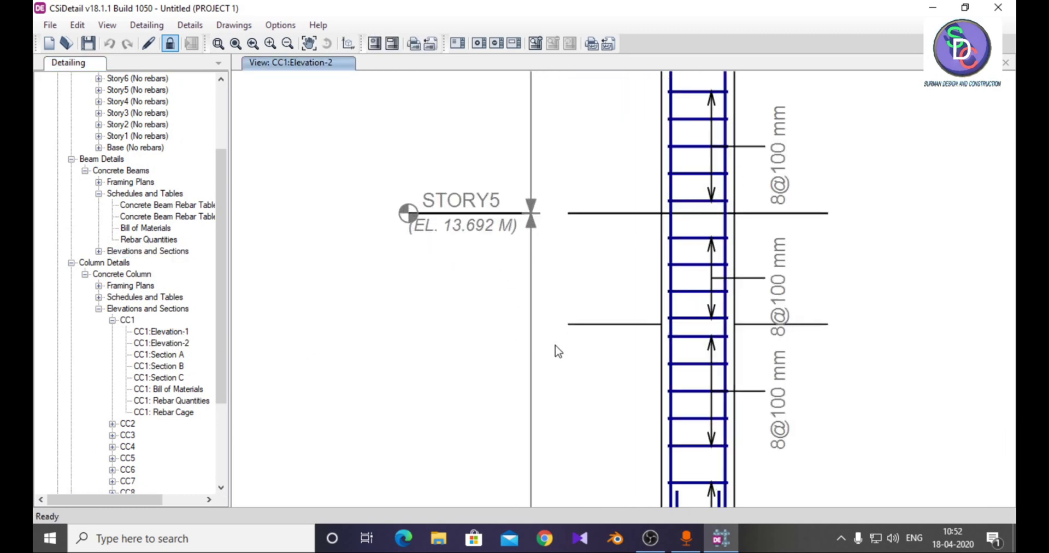
pyautogui.scroll(-3, 557, 351)
pyautogui.moveTo(578, 435); pyautogui.dragTo(553, 140, button='middle')
pyautogui.scroll(-5, 564, 214)
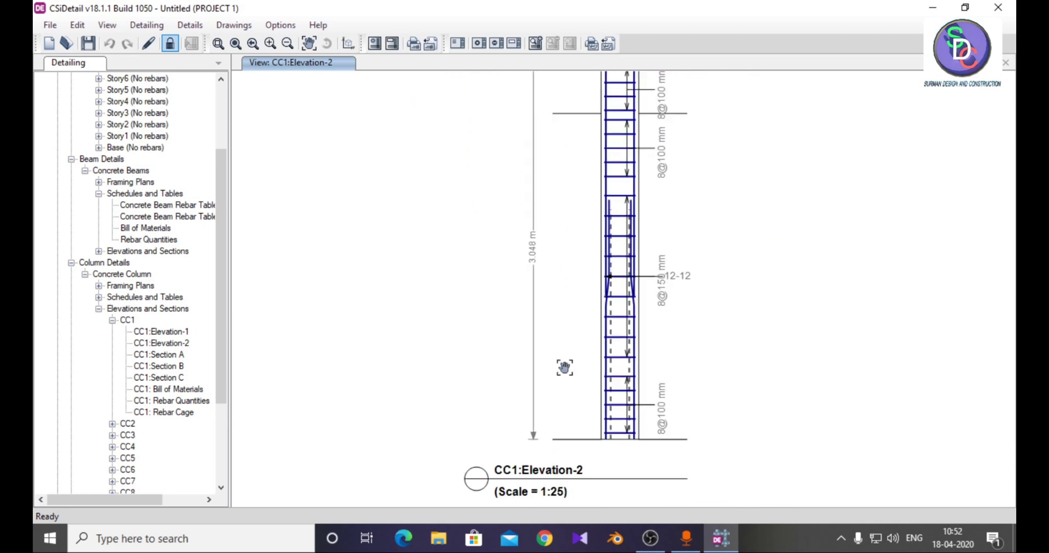
pyautogui.scroll(3, 525, 455)
pyautogui.scroll(2, 510, 361)
pyautogui.scroll(4, 453, 397)
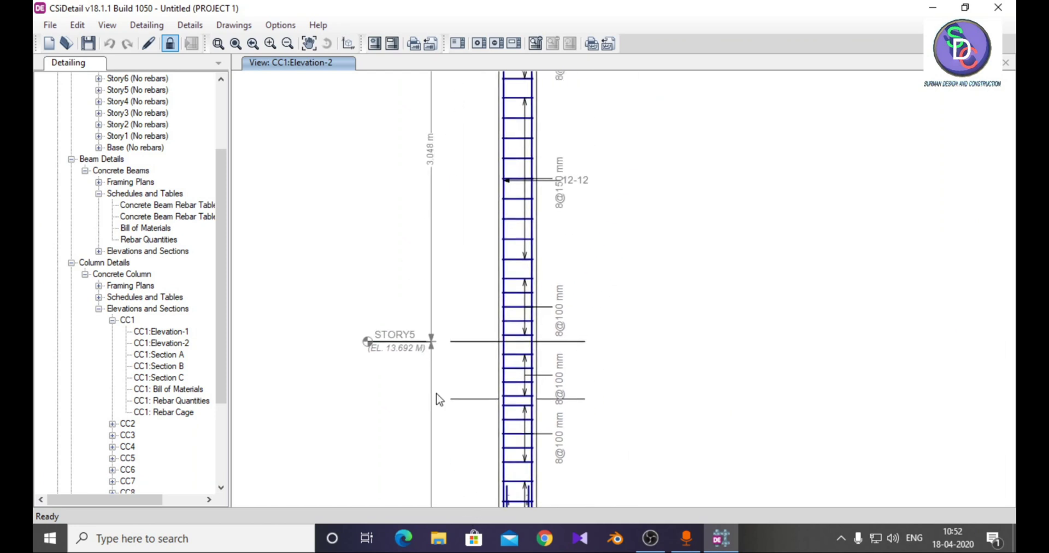
pyautogui.scroll(-5, 453, 397)
pyautogui.scroll(10, 454, 288)
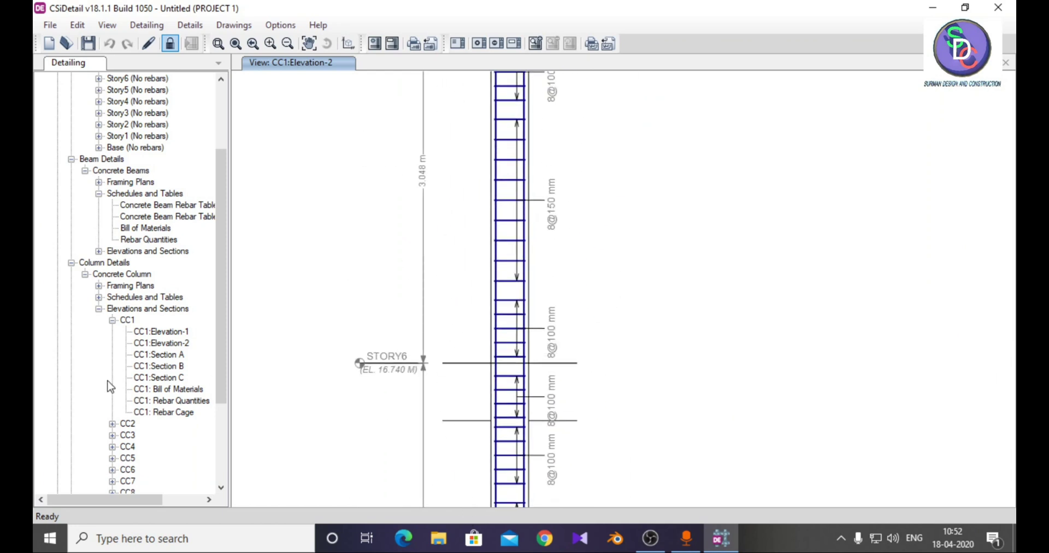
# View cross-sections A, B and C of column CC1 and its bill of materials.
pyautogui.click(177, 356)
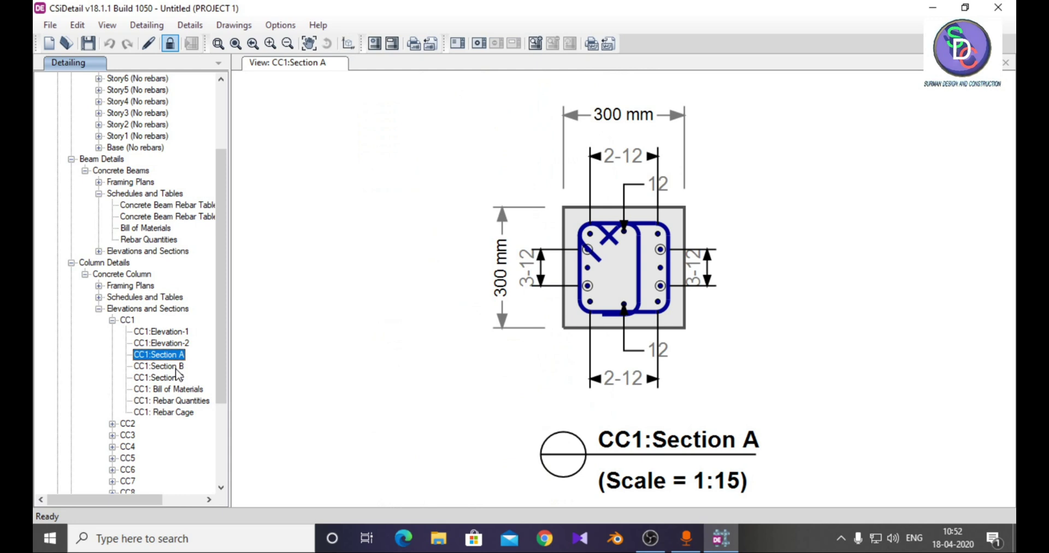
pyautogui.click(177, 366)
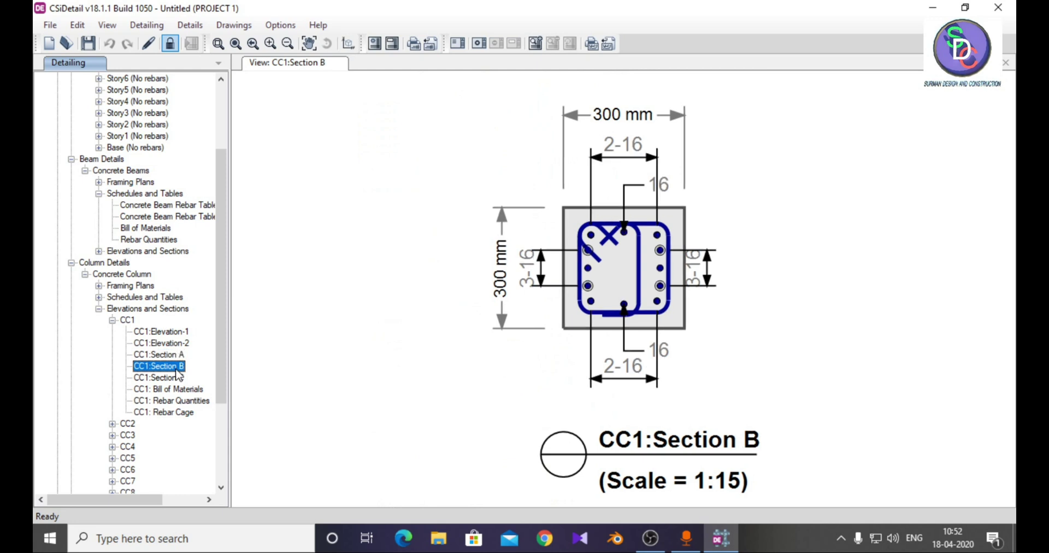
pyautogui.click(176, 379)
pyautogui.click(178, 390)
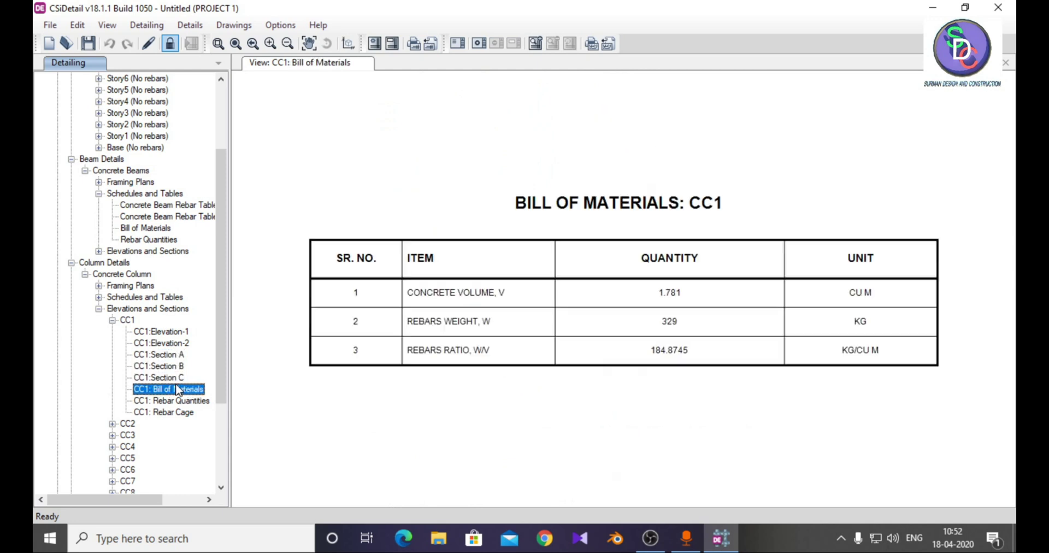